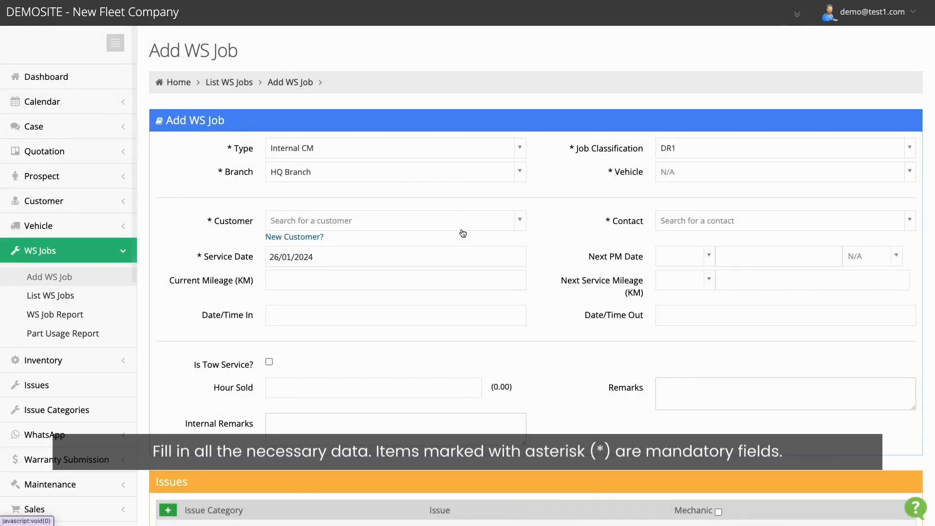
Step: Select the first listed customer as the workshop job's customer
left_click(345, 220)
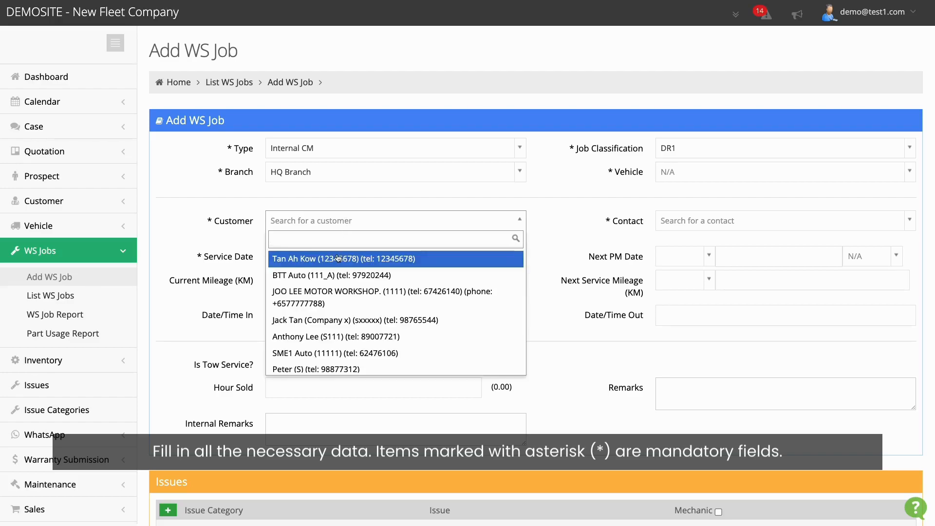
left_click(486, 183)
left_click(347, 220)
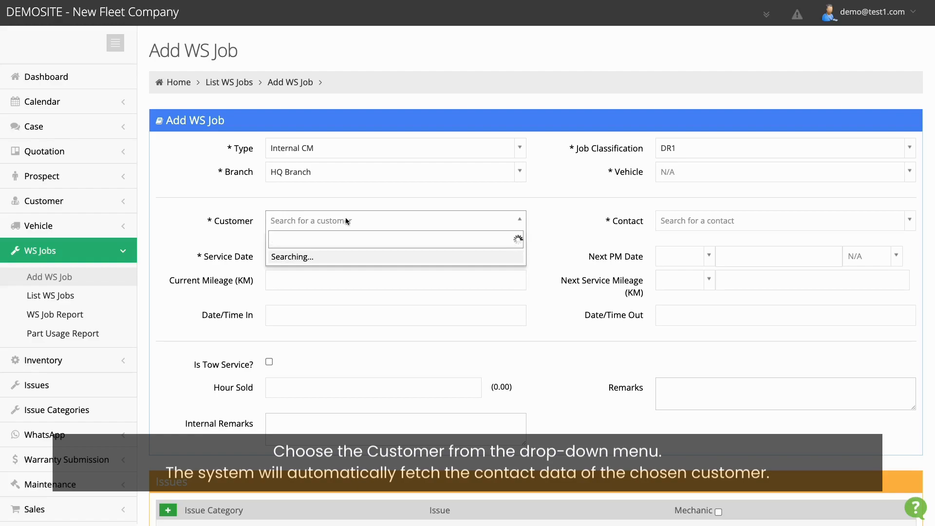
left_click(341, 239)
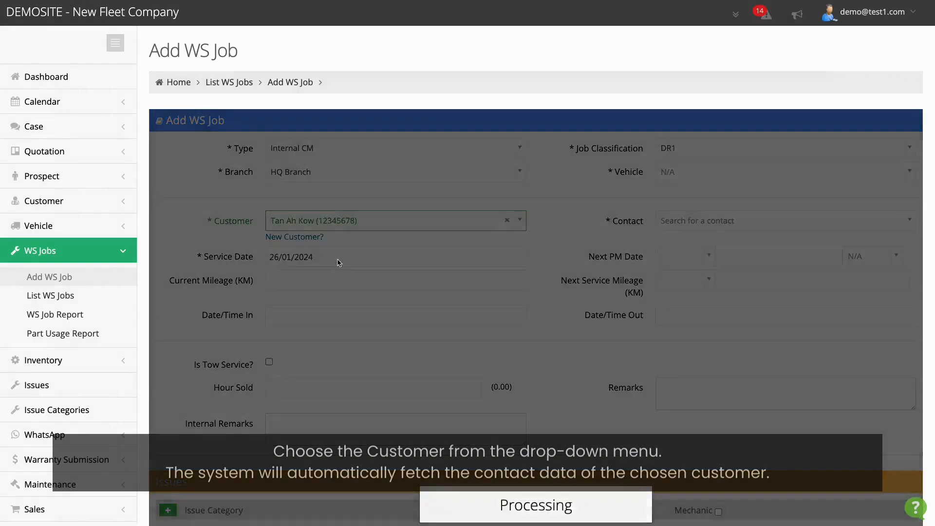
Step: View the options for adding a new customer, and set the job's vehicle to SSS1234D (Honda - Civic)
left_click(302, 238)
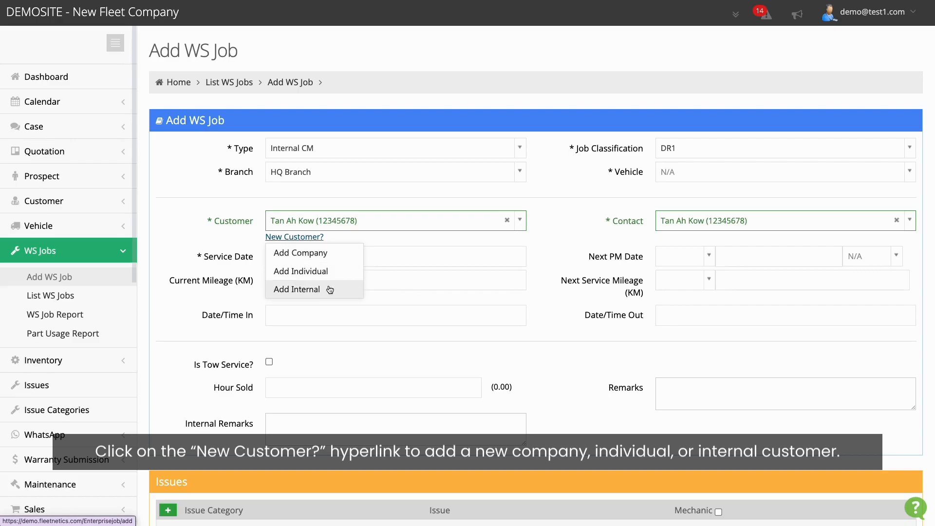
left_click(384, 237)
left_click(684, 171)
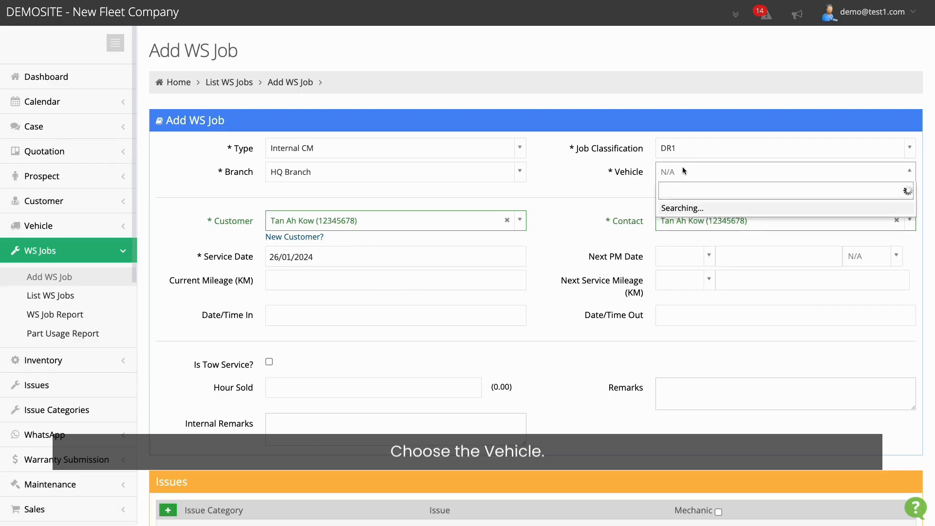
left_click(687, 214)
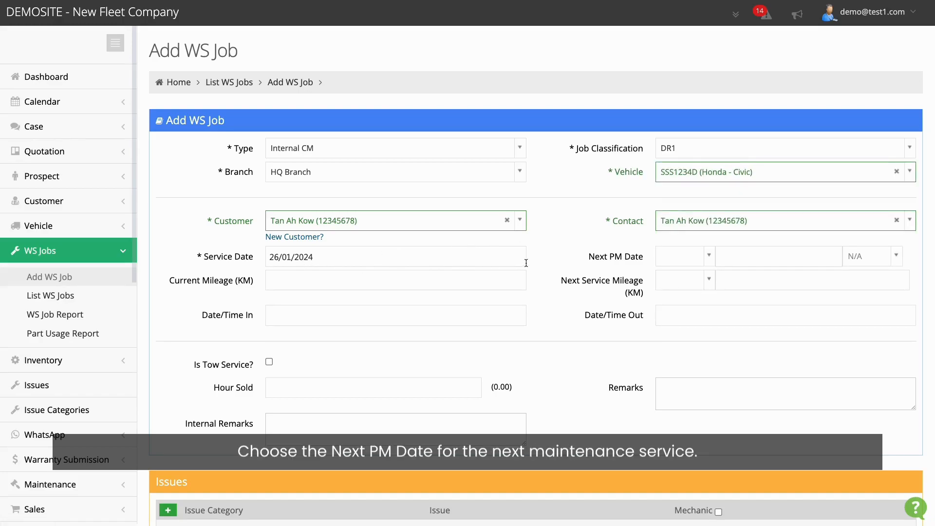
Step: Set the Next PM Date interval to 6 months, with the date changed to 01/07/2024 and the 0800 time slot
left_click(683, 255)
left_click(682, 343)
left_click(799, 257)
left_click(842, 116)
left_click(842, 116)
left_click(842, 116)
left_click(842, 115)
left_click(842, 116)
left_click(842, 116)
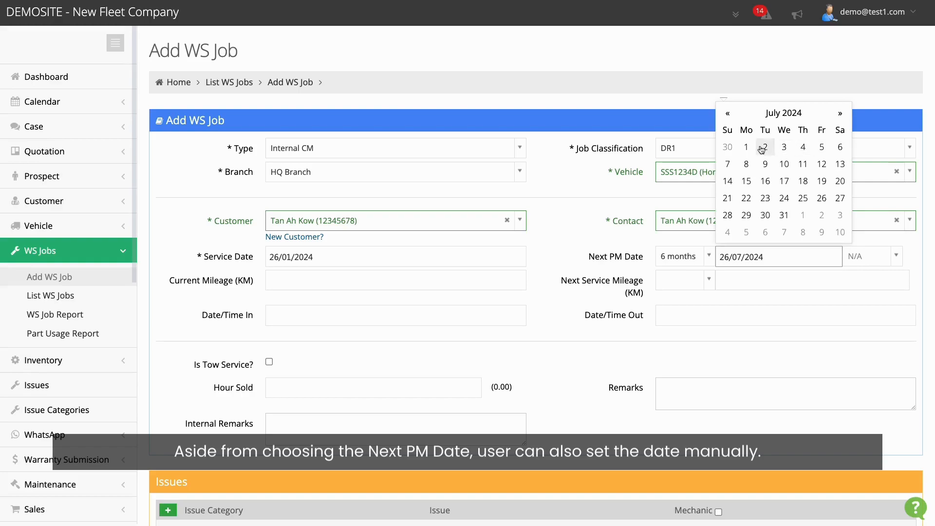
left_click(746, 148)
left_click(874, 260)
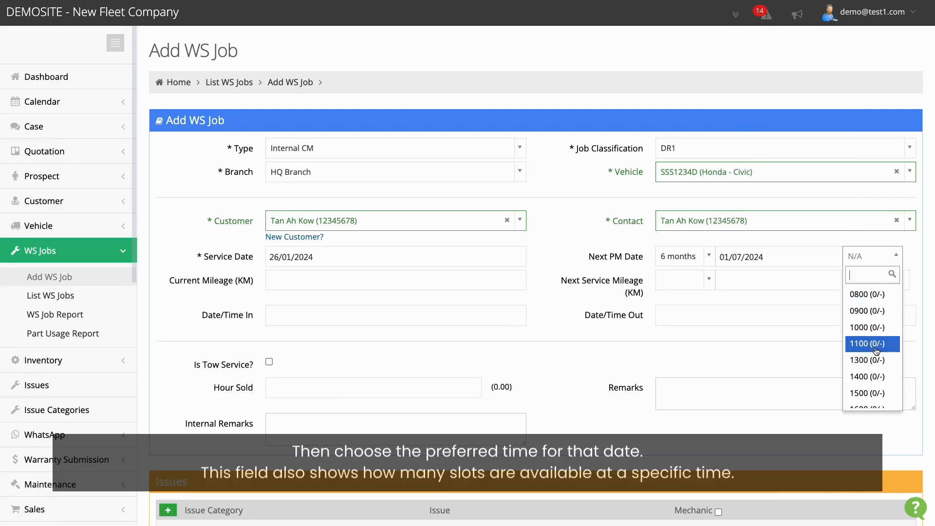
left_click(867, 299)
Step: Set the current mileage to 18000 km and the next service mileage interval to 10000 km
left_click(318, 284)
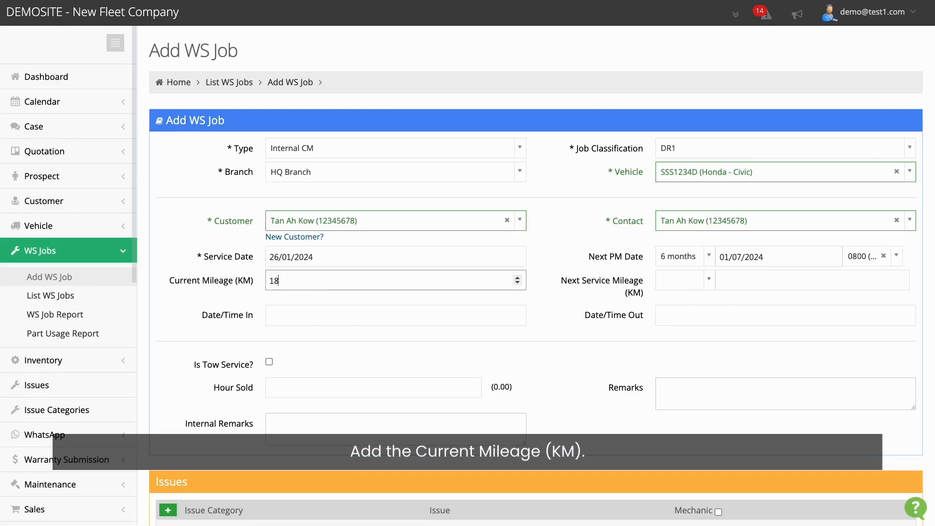
left_click(685, 290)
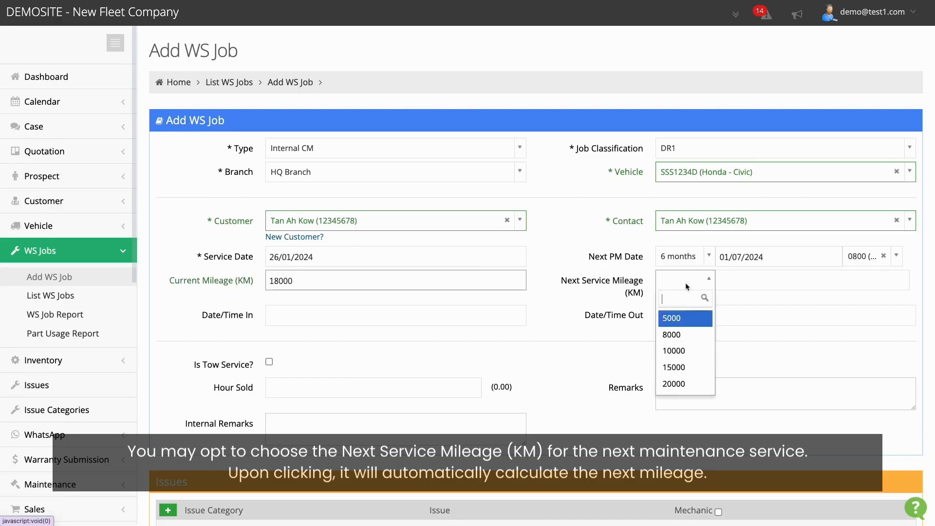
left_click(680, 350)
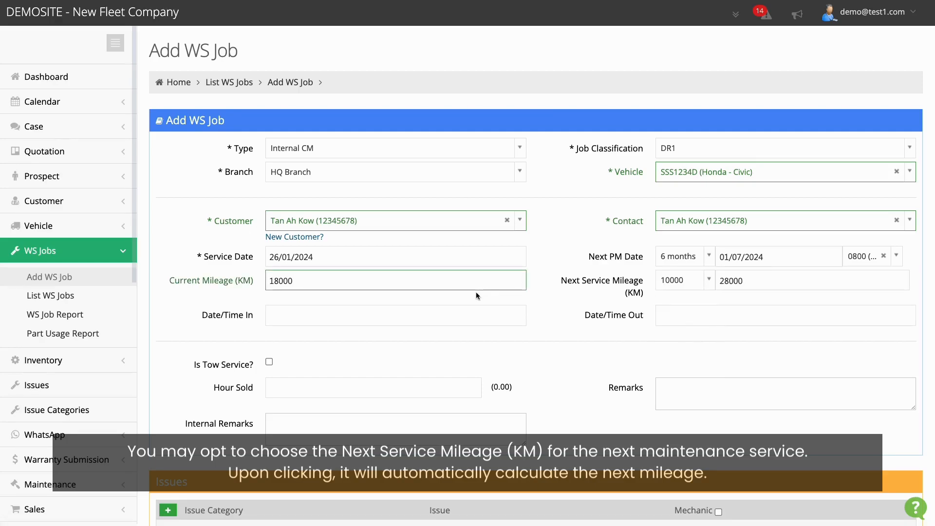
Step: Set the job's Date/Time In to 26/01/2024 14:00
left_click(283, 318)
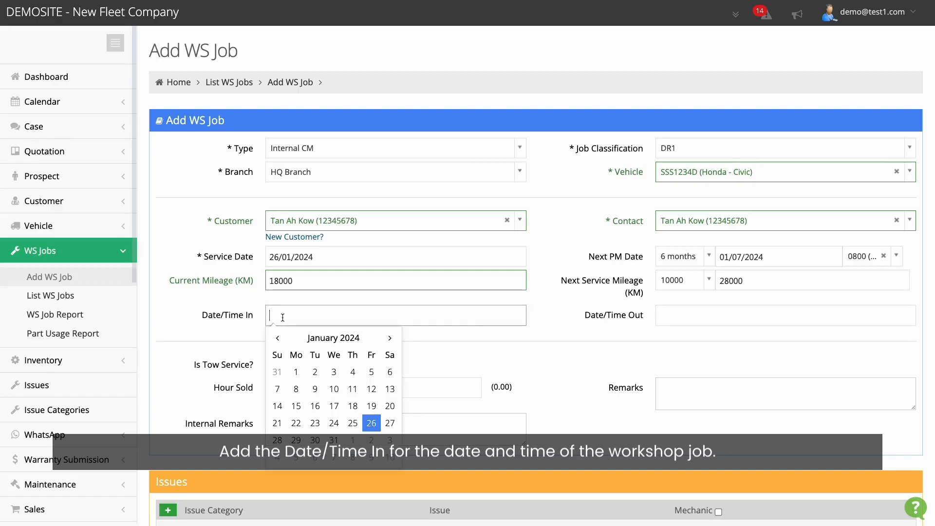
left_click(371, 424)
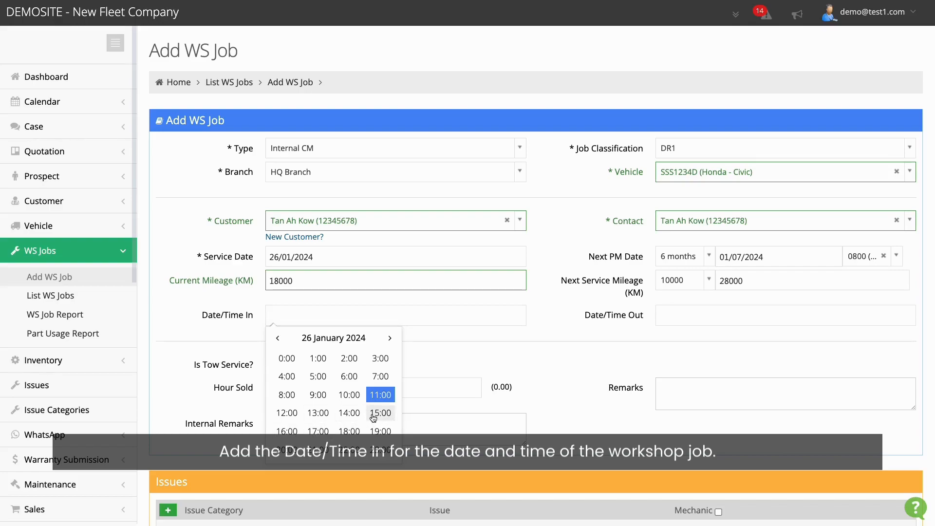
left_click(355, 414)
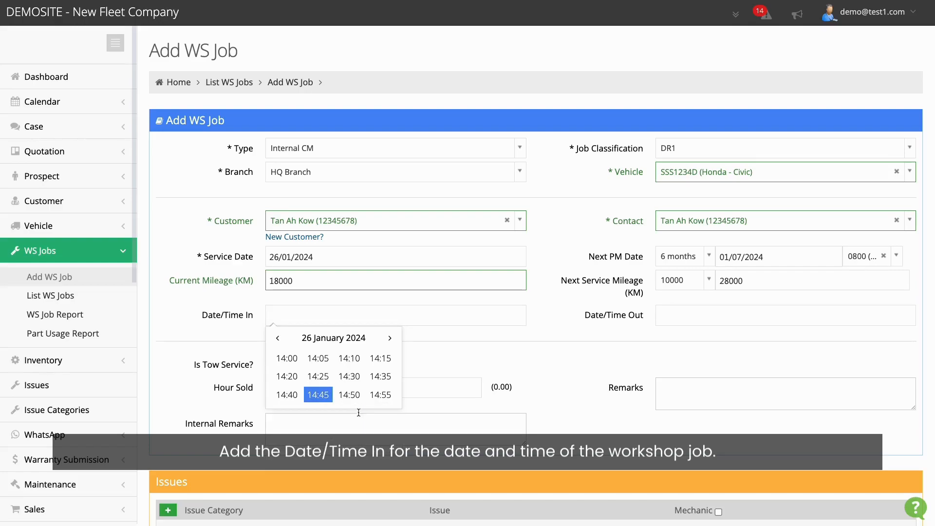
left_click(286, 359)
Step: Enter "Demo" as both the internal remarks and the remarks of the job
left_click(394, 420)
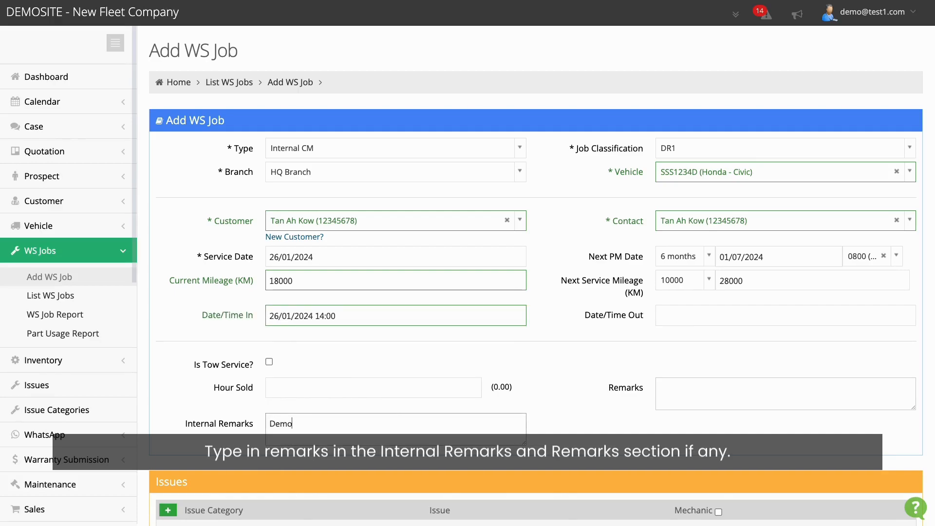
left_click(672, 399)
type("Demo")
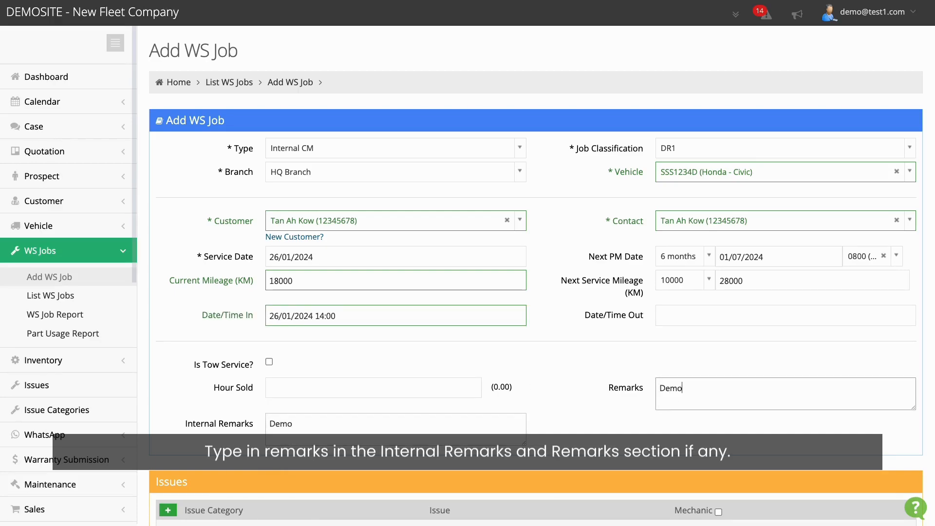
Step: Record the issue "Brake problem" for the vehicle and assign it to Mechanic A
scroll(649, 405, "down", 5)
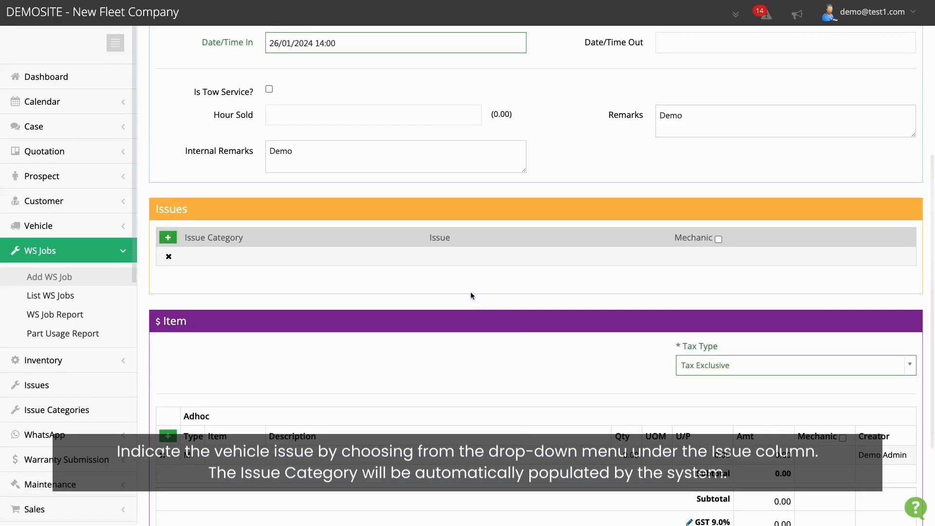
left_click(437, 262)
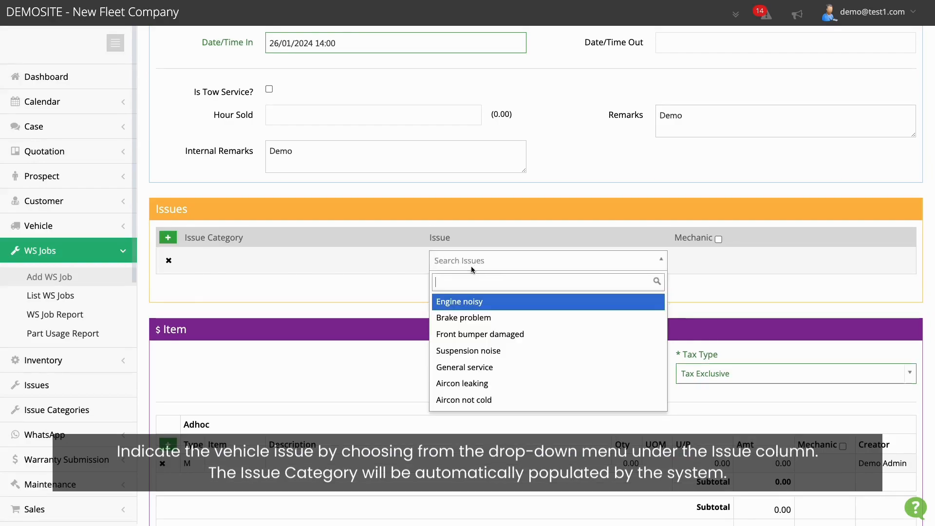
left_click(479, 318)
left_click(685, 260)
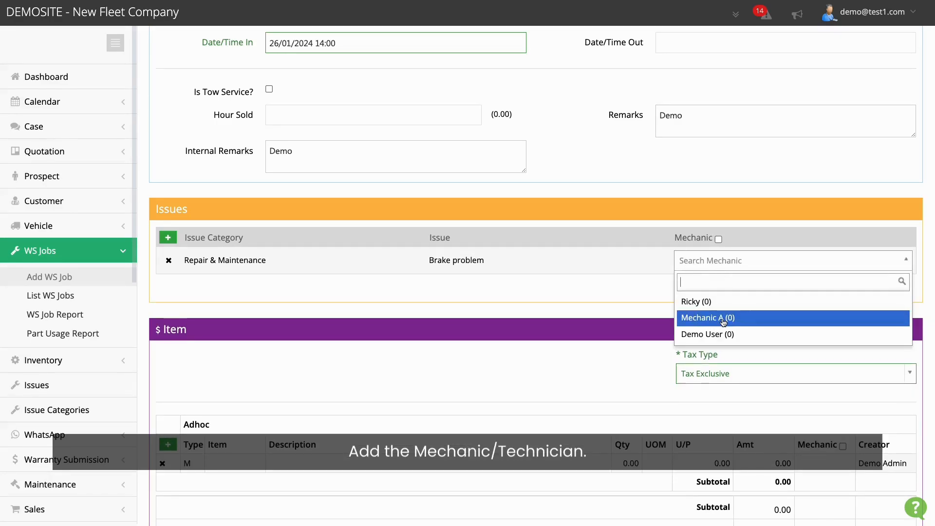
left_click(723, 318)
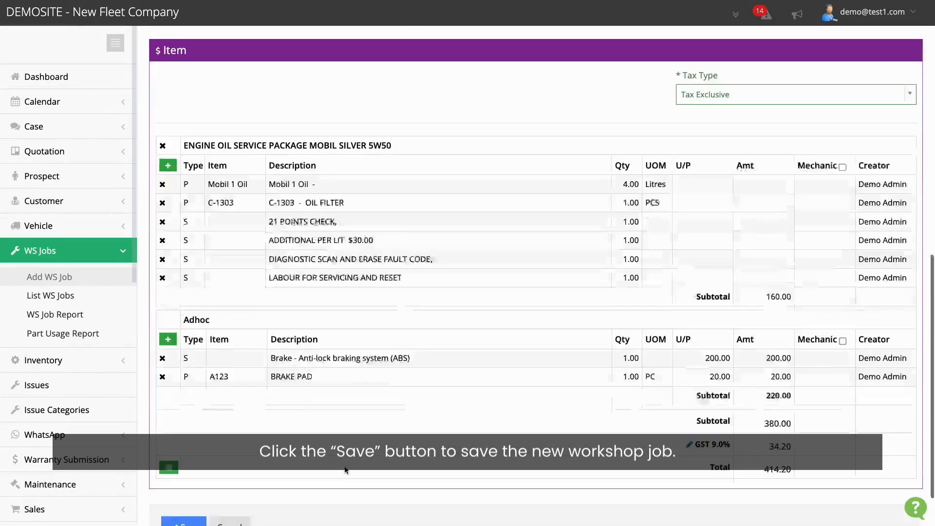
Step: Save the new workshop job and start a Check In checklist for its vehicle
scroll(536, 243, "down", 2)
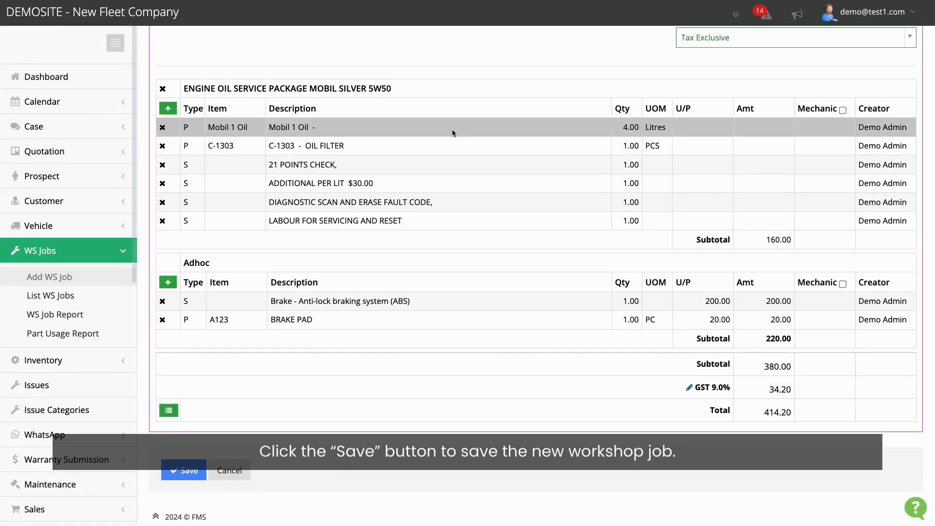
left_click(186, 471)
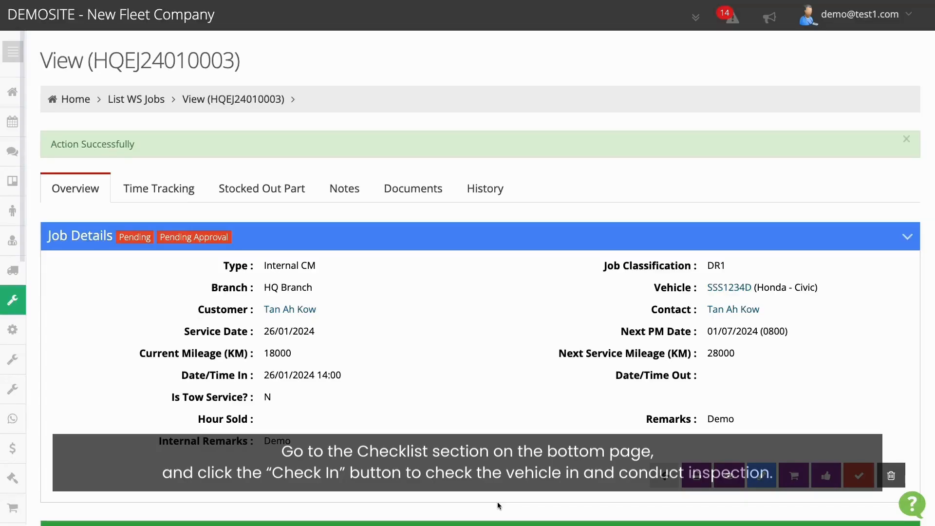
scroll(497, 502, "down", 10)
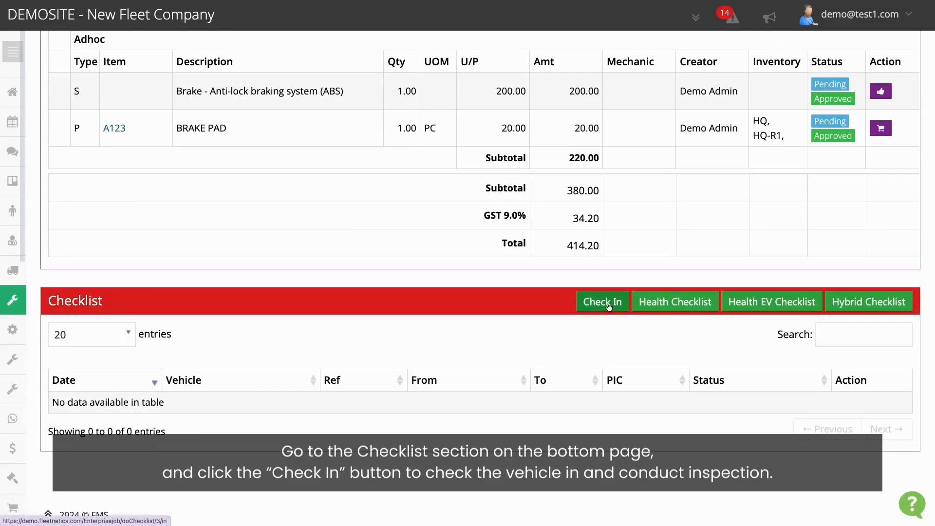
left_click(607, 305)
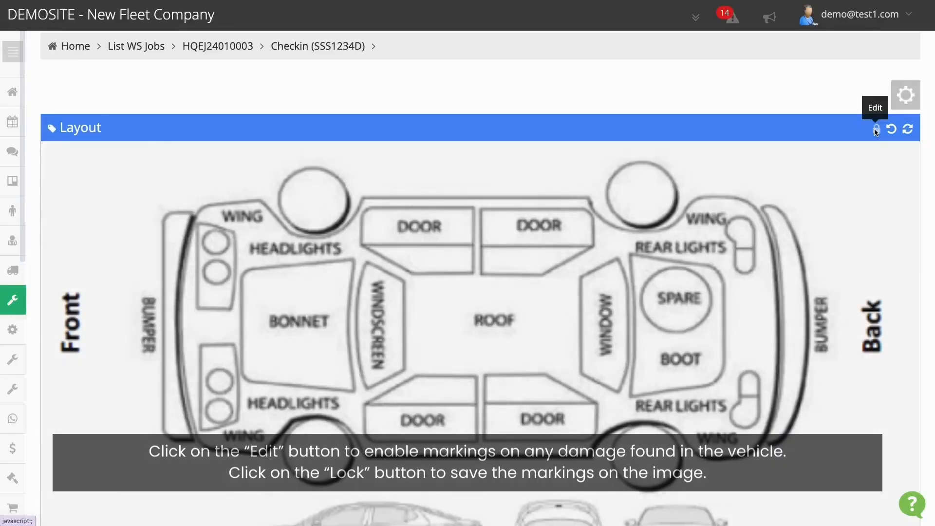
Step: Unlock the vehicle layout for marking, circle the damage around the upper rear door and rear window, and lock the markings
left_click(876, 129)
left_click_drag(520, 272, 509, 219)
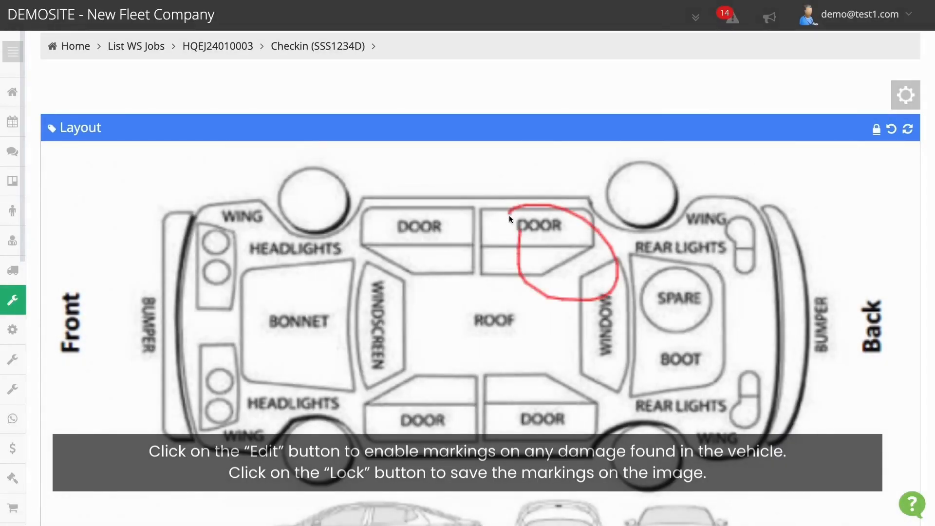
left_click(876, 129)
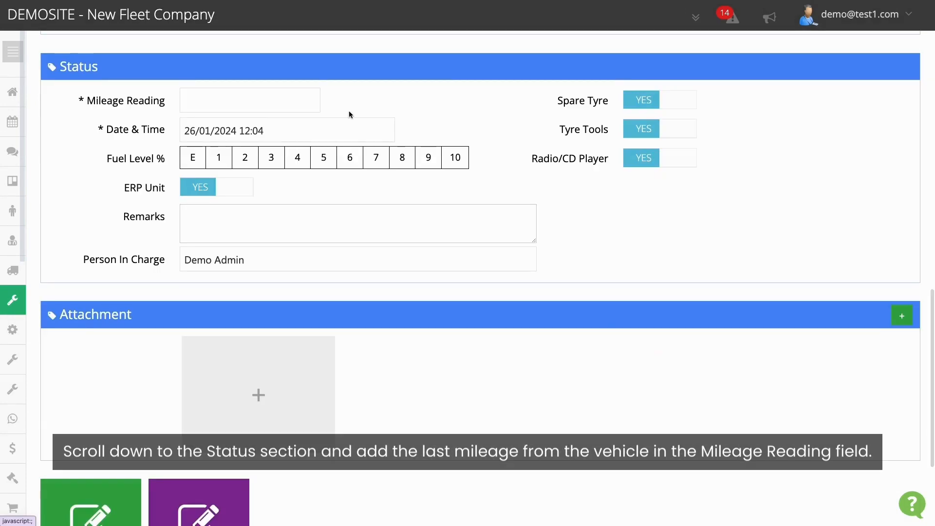
Step: Fill in the check-in status with mileage reading 18000, fuel level 3 and the remark "demo"
left_click(309, 106)
type("18000")
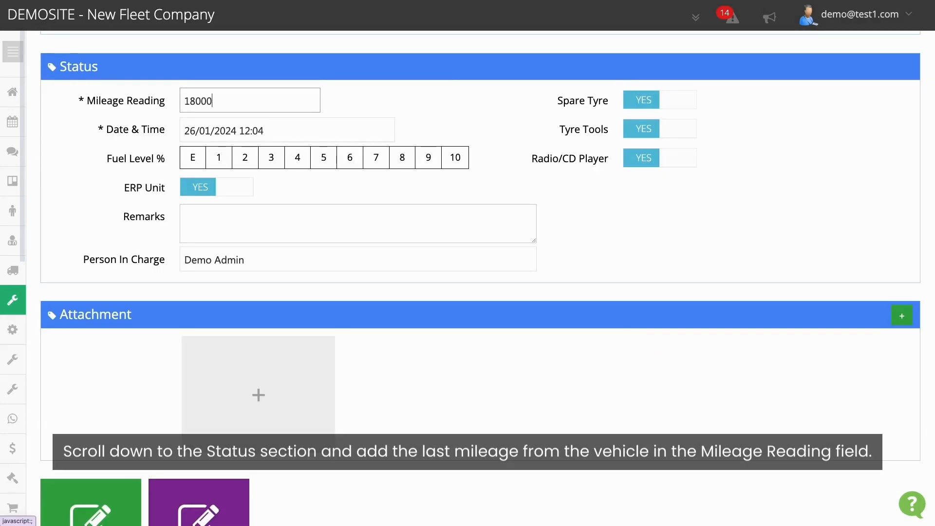
left_click(271, 157)
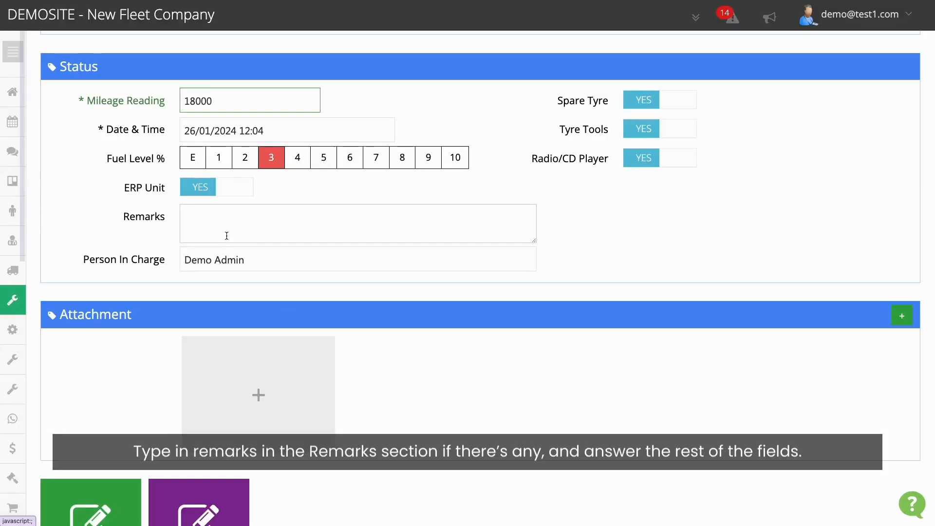
left_click(212, 217)
type("demo")
Step: Add the customer's handwritten signature to the checklist, allowing the site to access the location, and confirm it
scroll(405, 409, "down", 4)
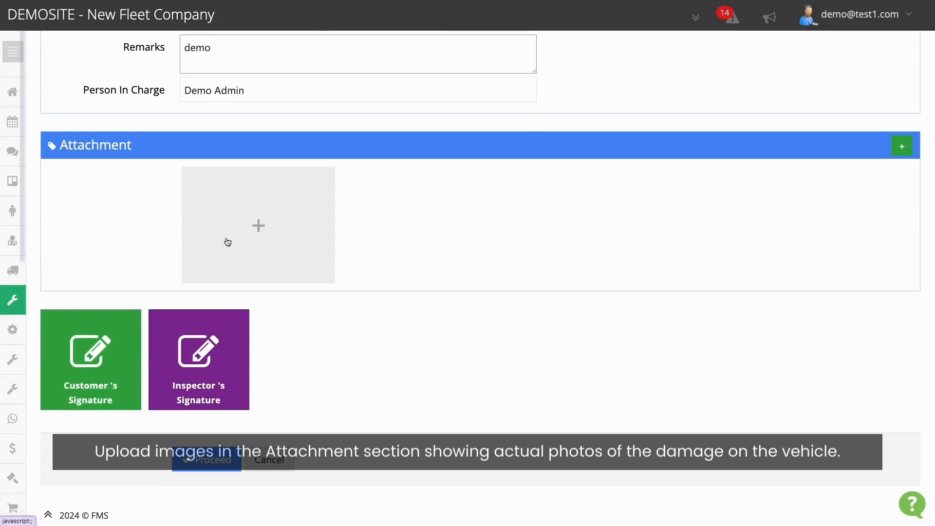
left_click(112, 383)
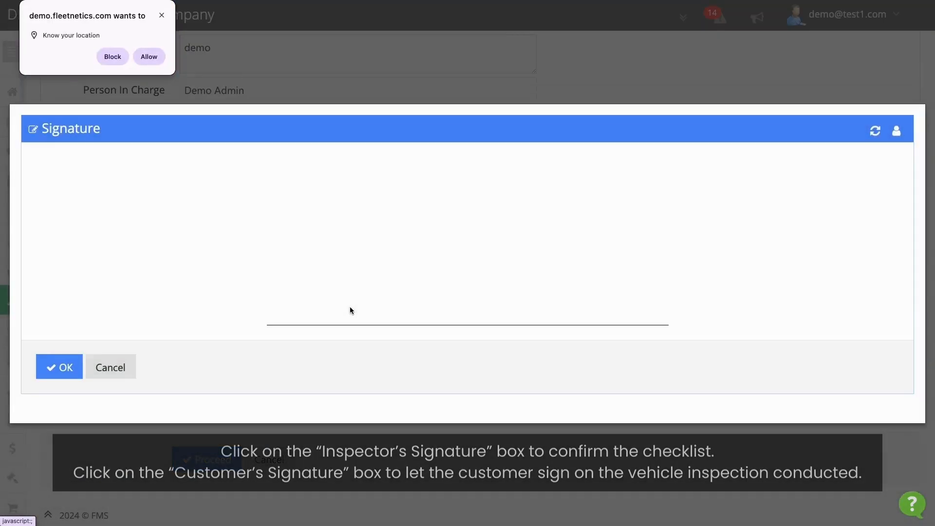
left_click(157, 61)
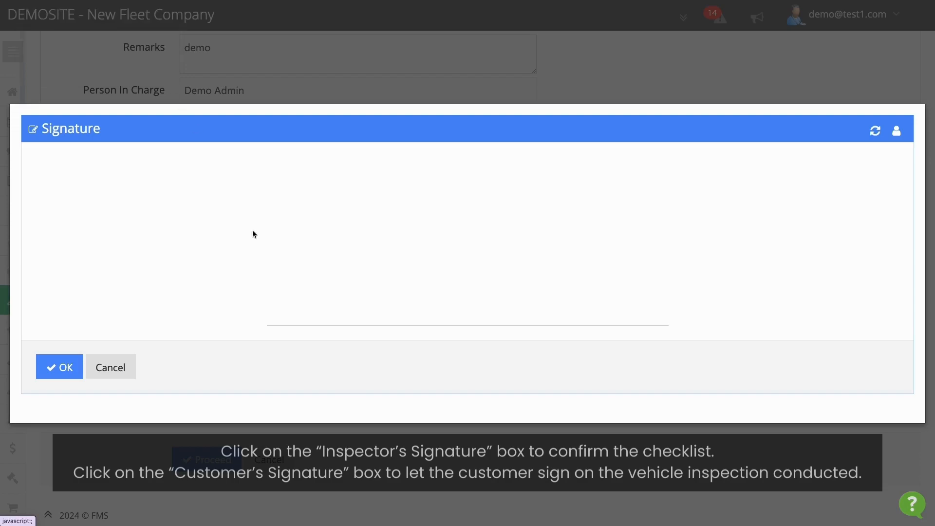
left_click_drag(339, 229, 499, 268)
left_click(55, 367)
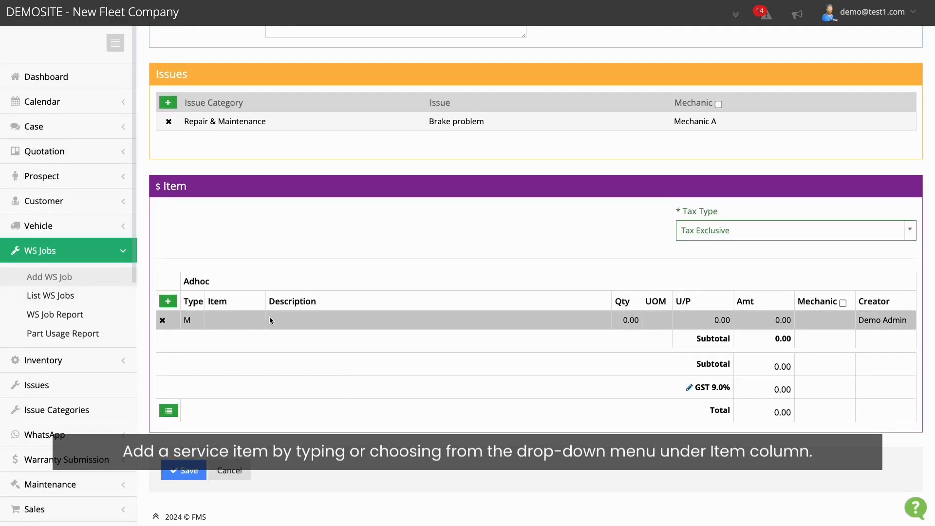
Step: Choose the service item "Brake - Anti-lock braking system (ABS)" for the empty row of the Adhoc item table
left_click(251, 326)
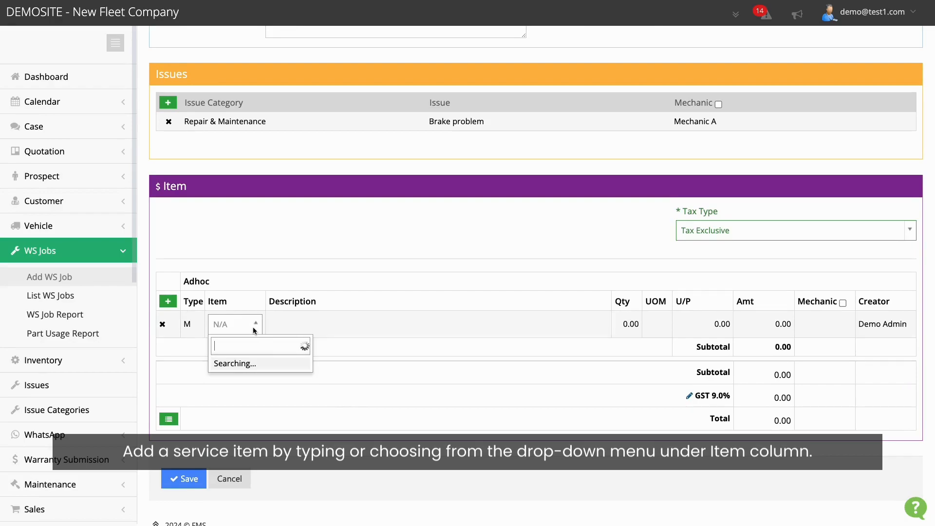
scroll(269, 417, "down", 1)
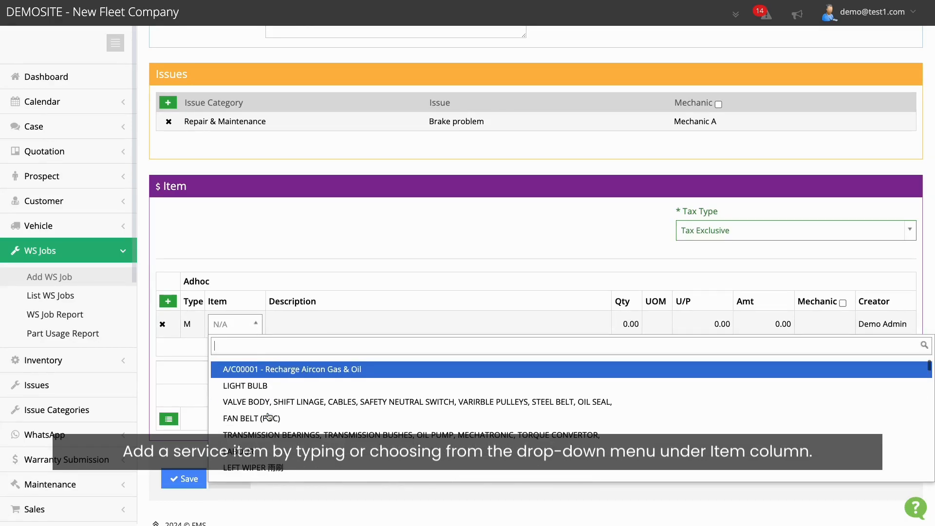
scroll(269, 417, "up", 1)
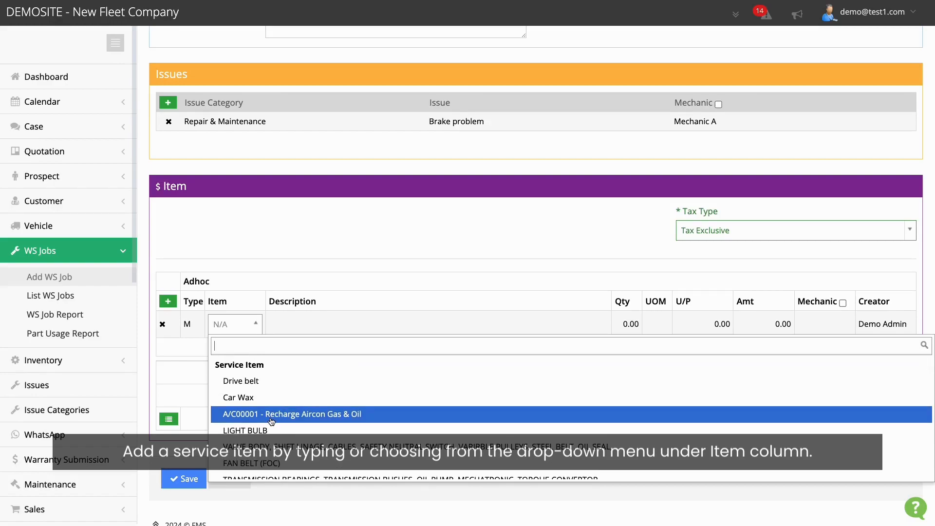
scroll(269, 420, "down", 5)
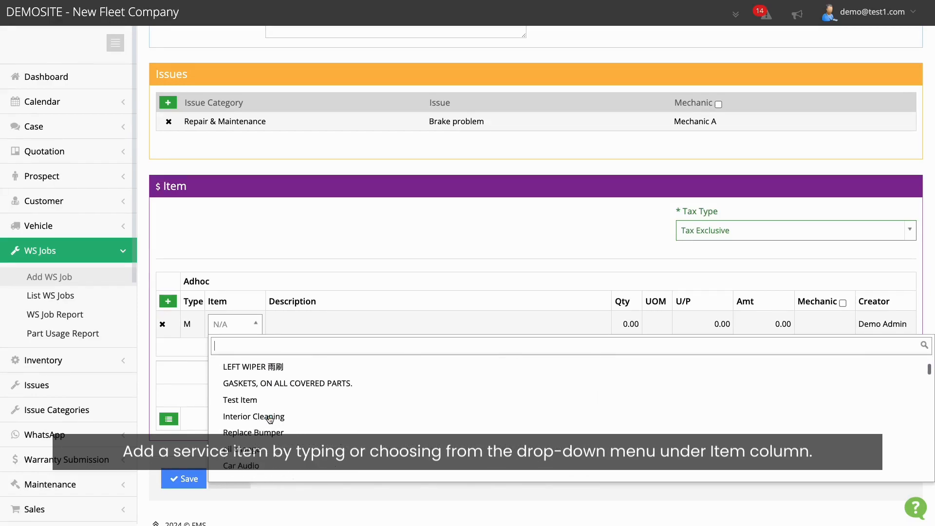
scroll(270, 420, "down", 5)
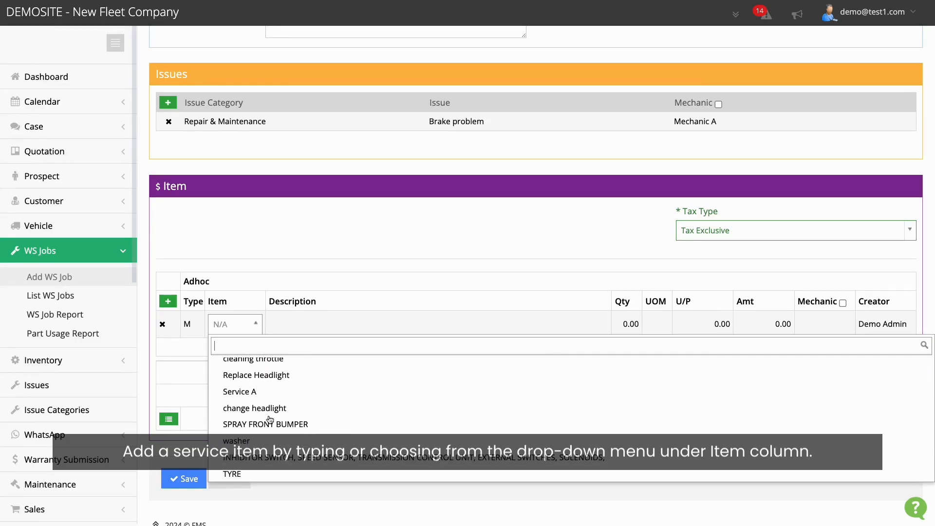
scroll(270, 420, "down", 6)
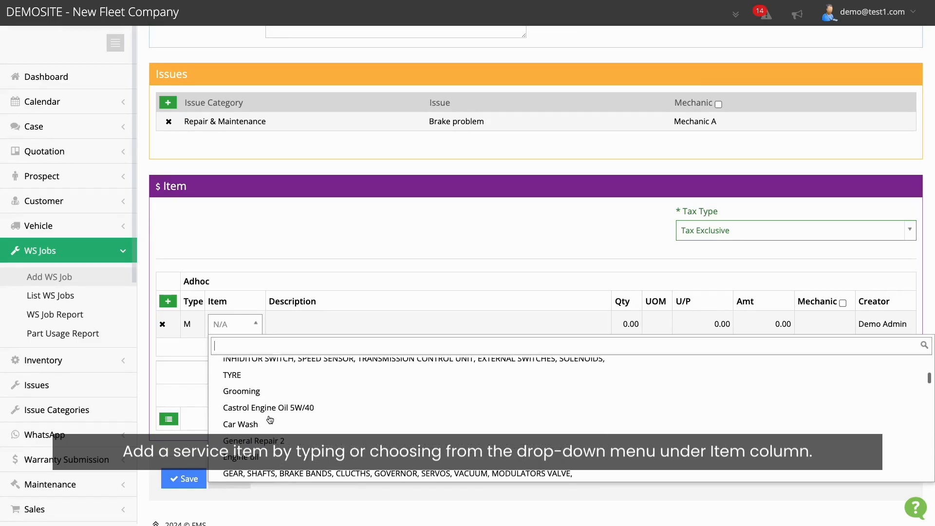
scroll(270, 420, "down", 2)
scroll(269, 420, "down", 2)
scroll(269, 420, "down", 3)
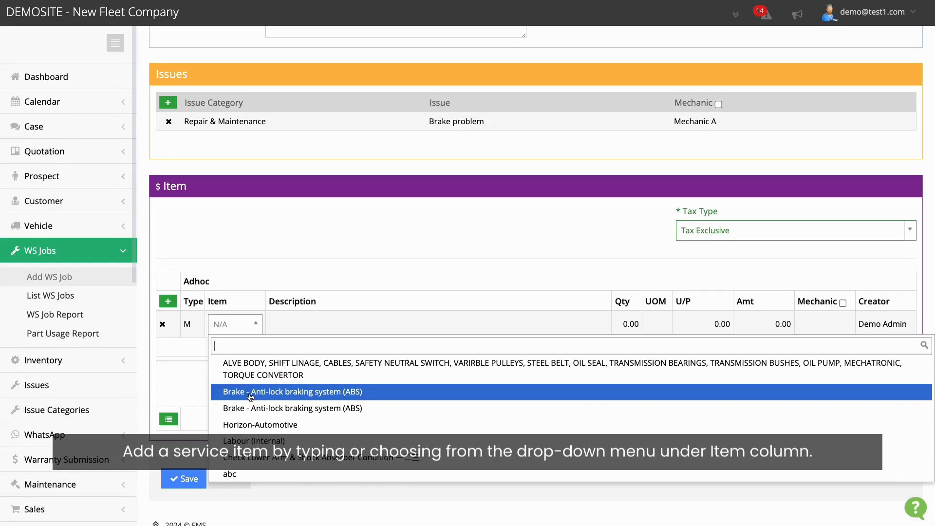
left_click(250, 393)
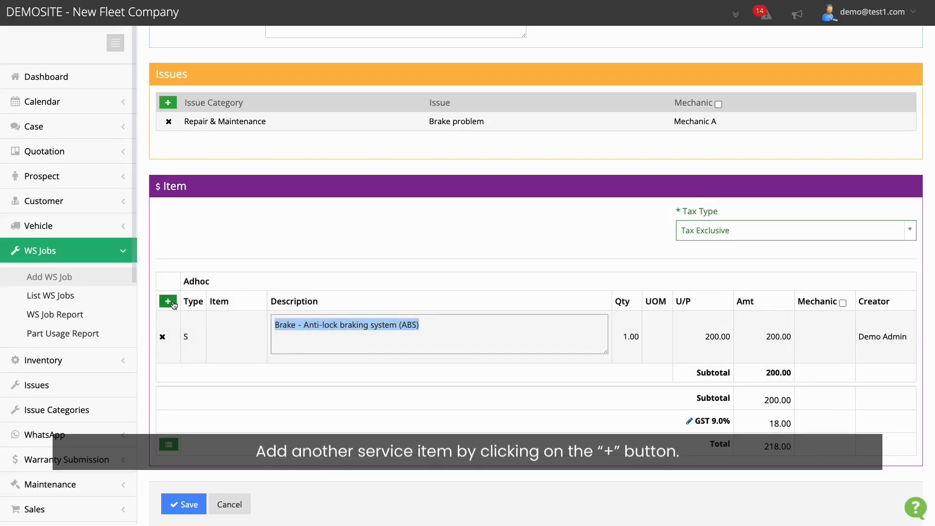
Step: Add a second Adhoc item row, search its items for "pa" and choose the part A123 - BRAKE PAD
left_click(168, 302)
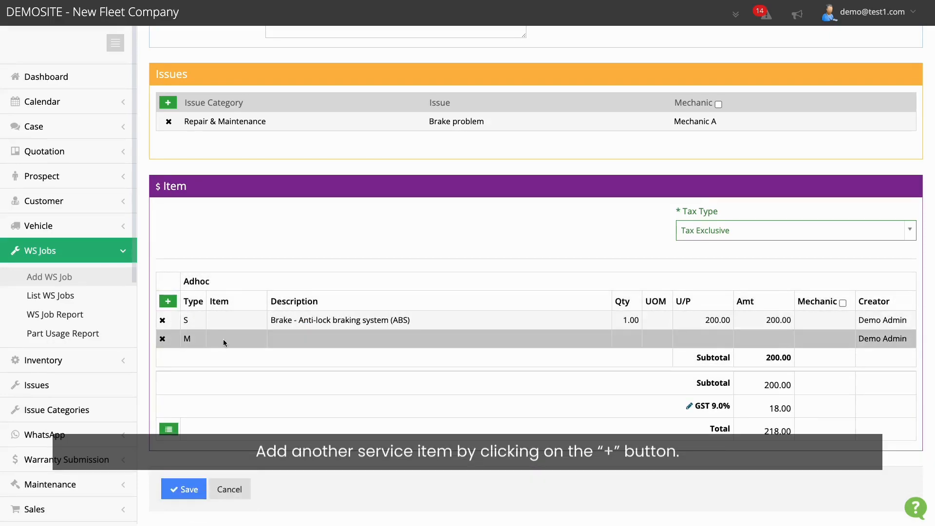
left_click(224, 341)
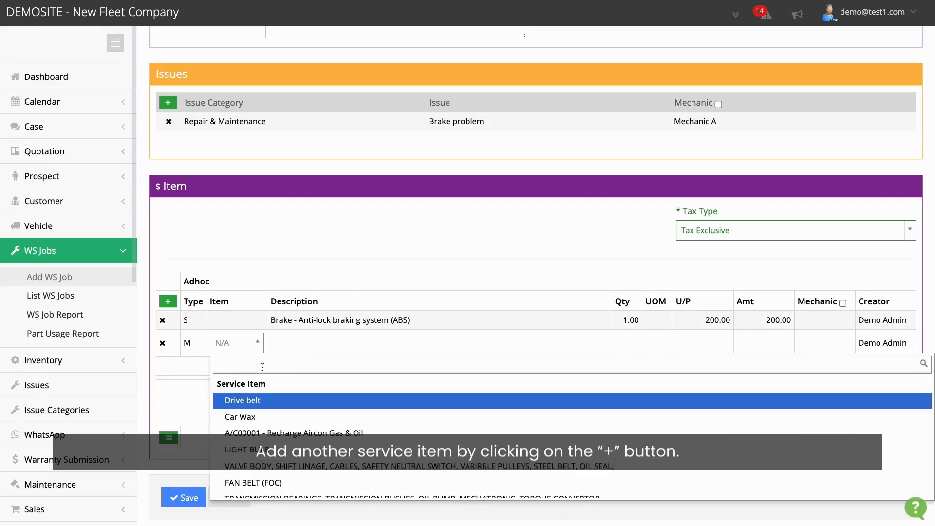
type("pa")
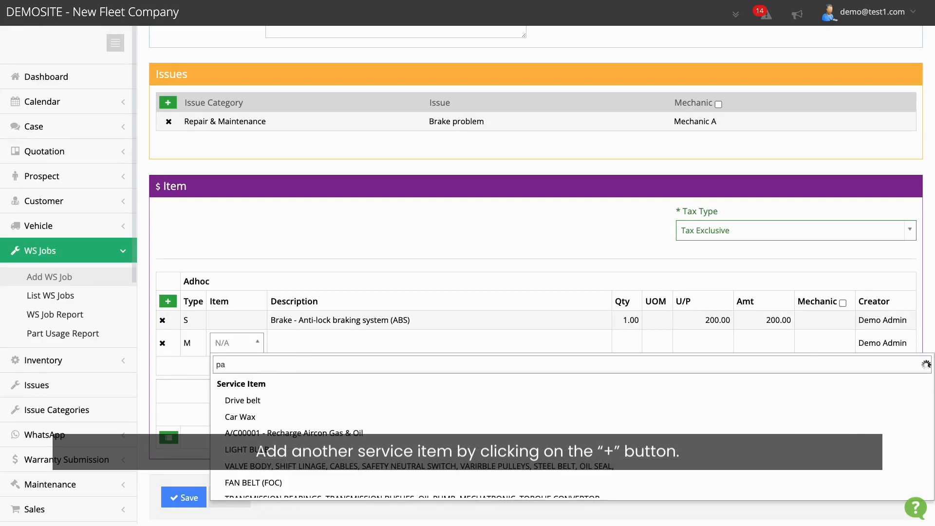
scroll(280, 449, "down", 5)
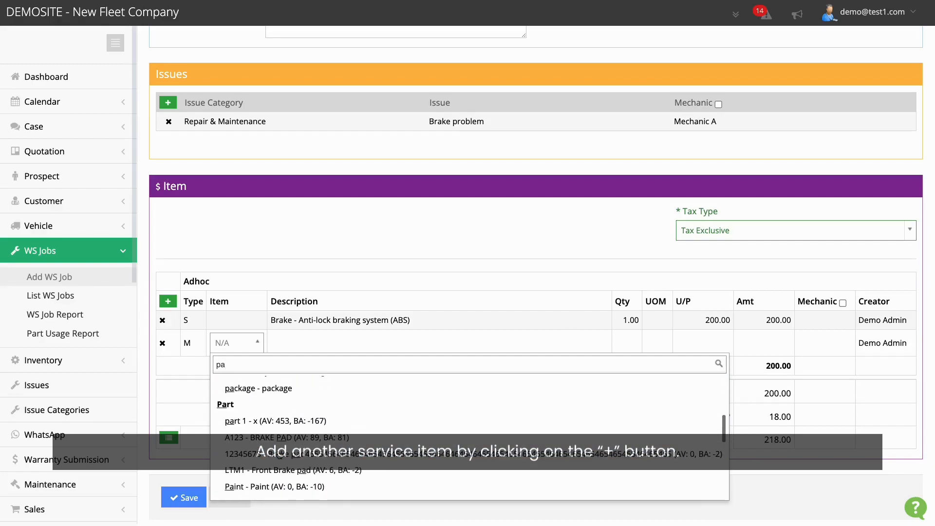
left_click(269, 436)
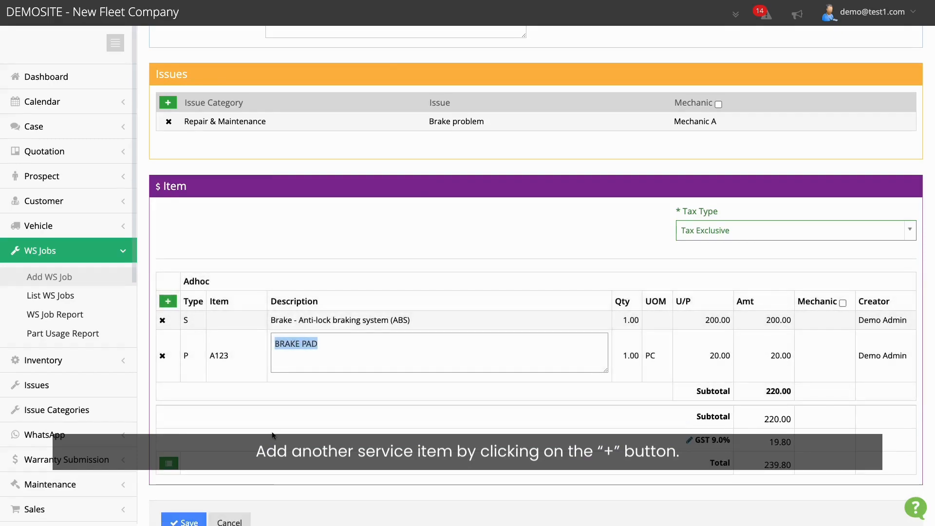
Step: Add the service package "ENGINE OIL SERVICE PACKAGE MOBIL SILVER 5W50" to the job's items
scroll(272, 435, "down", 2)
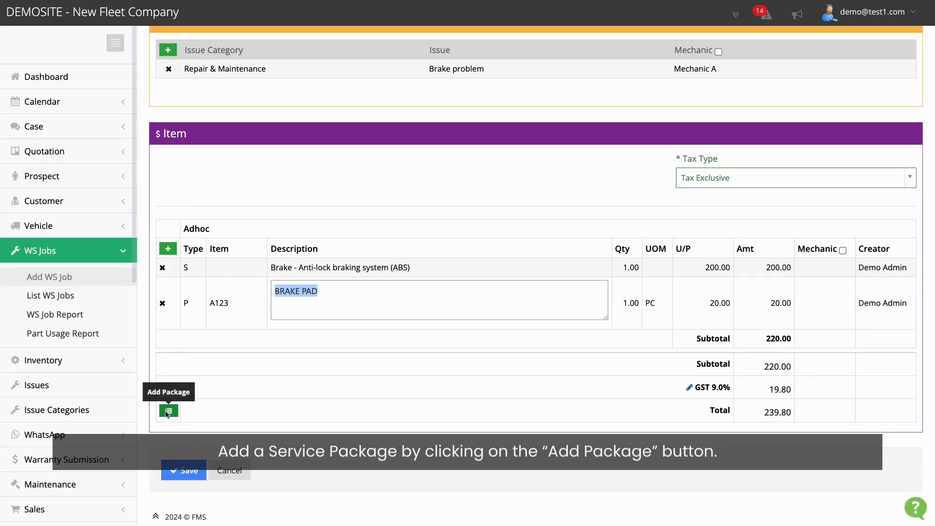
left_click(169, 412)
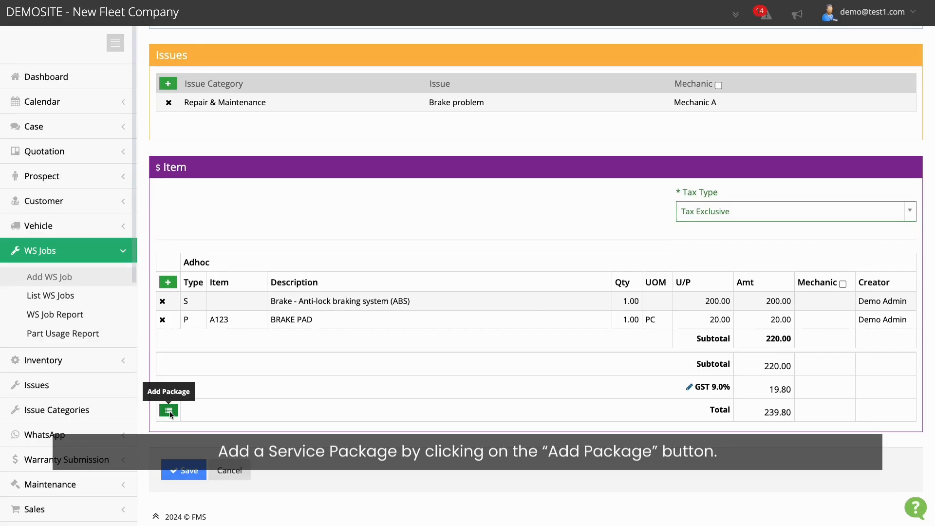
left_click(169, 412)
left_click(489, 246)
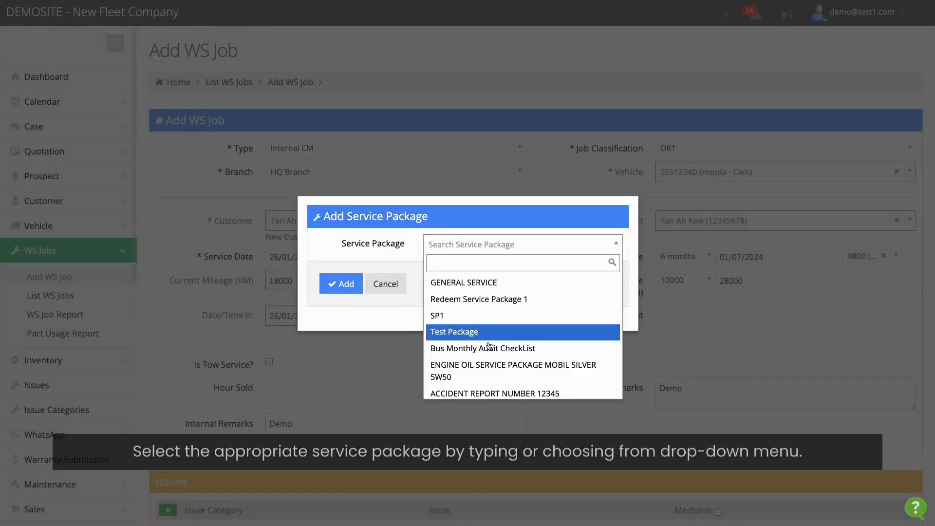
scroll(489, 347, "down", 5)
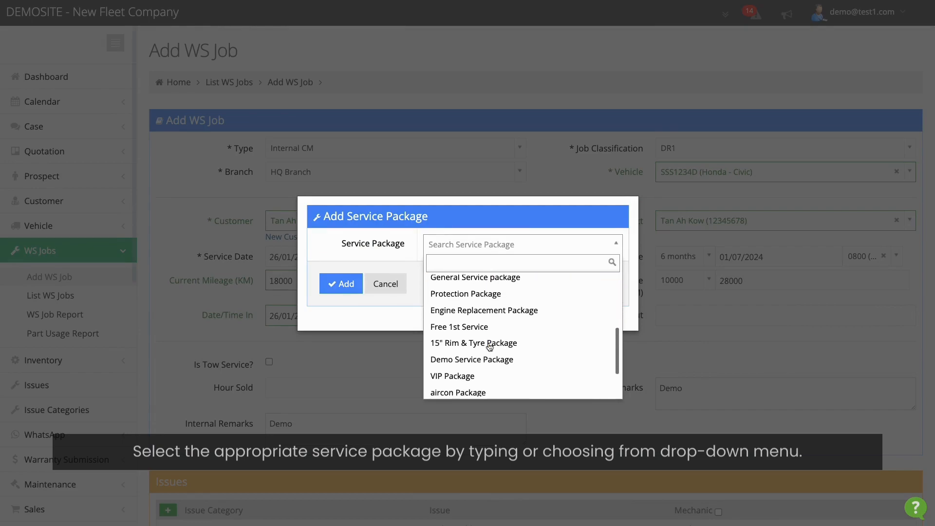
scroll(490, 347, "up", 1)
scroll(490, 347, "down", 3)
scroll(490, 347, "up", 3)
scroll(490, 346, "up", 1)
scroll(490, 346, "up", 2)
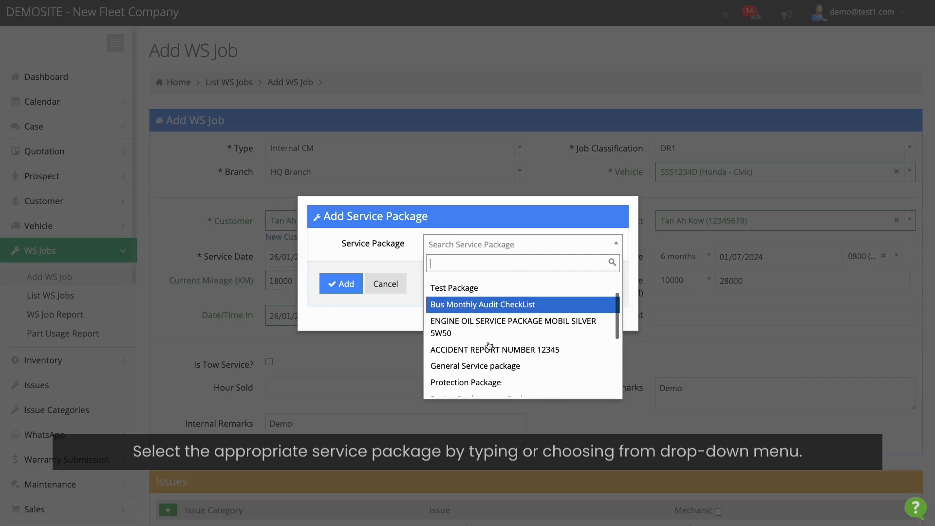
left_click(463, 327)
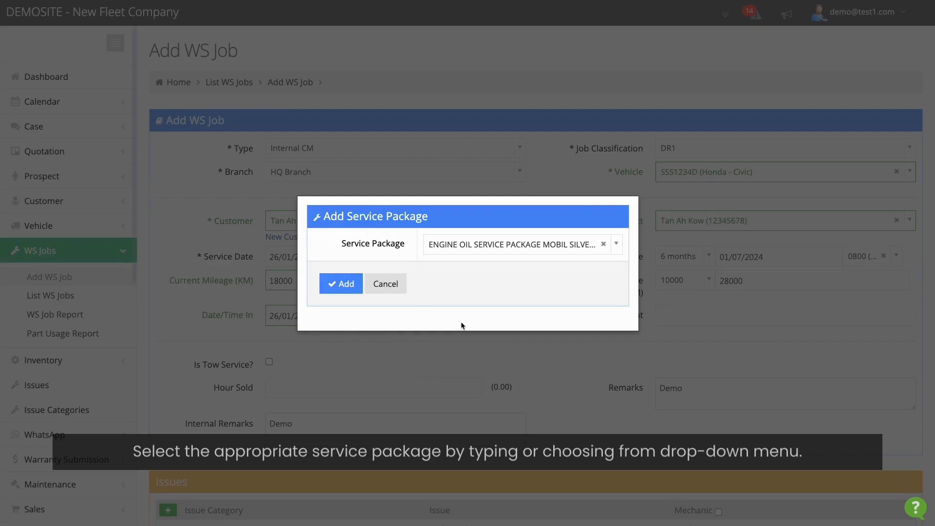
left_click(340, 288)
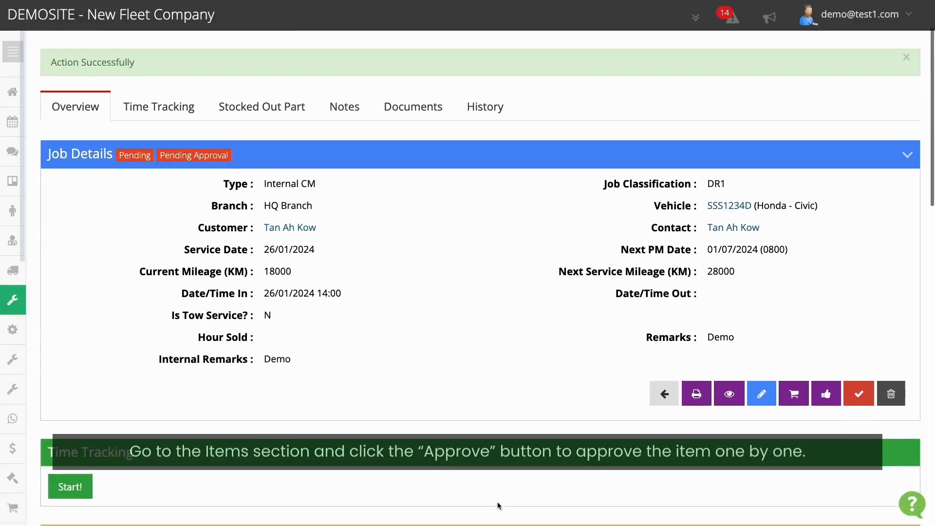
Step: Approve all items of the saved workshop job at once and confirm the approval
scroll(498, 502, "down", 12)
scroll(498, 502, "down", 2)
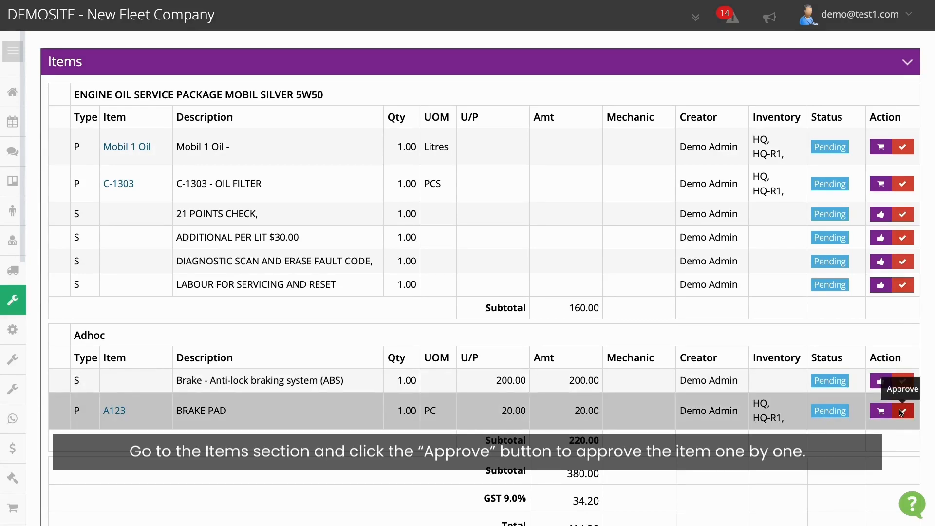
scroll(826, 121, "up", 10)
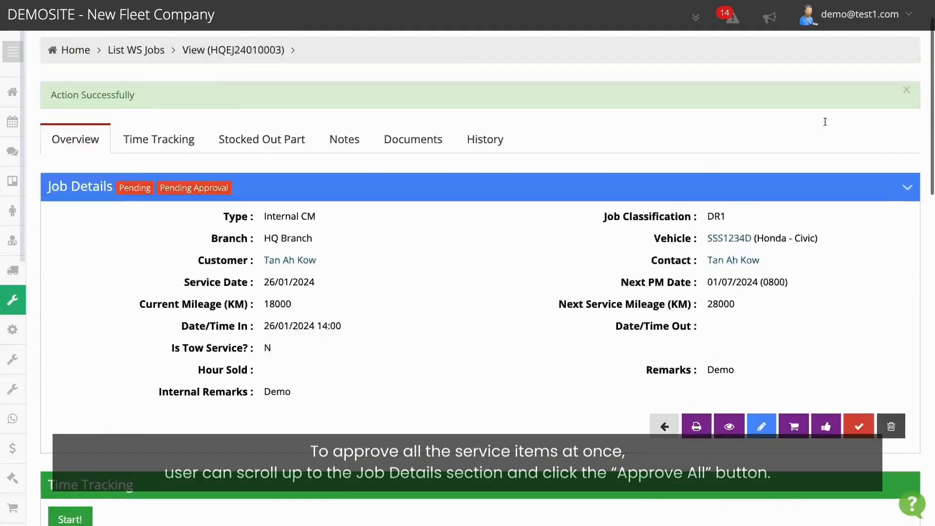
scroll(825, 125, "down", 1)
scroll(825, 122, "down", 1)
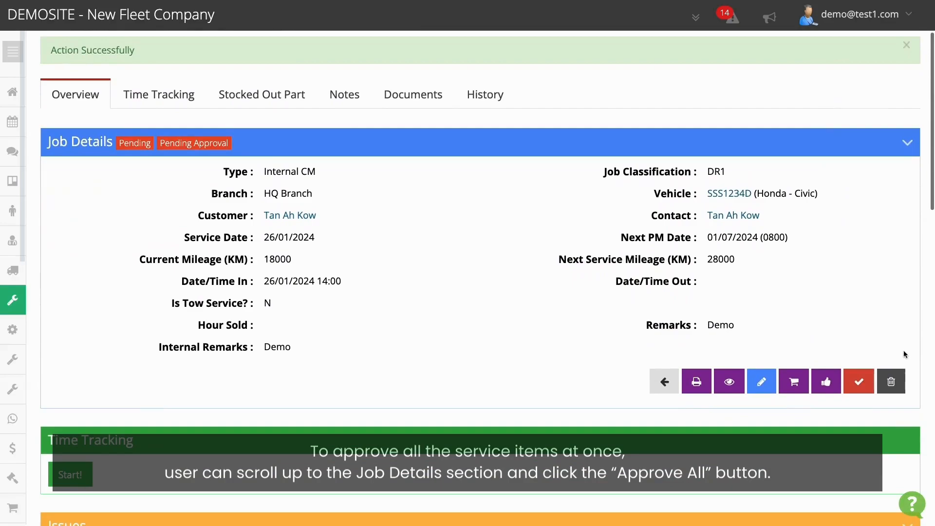
left_click(858, 386)
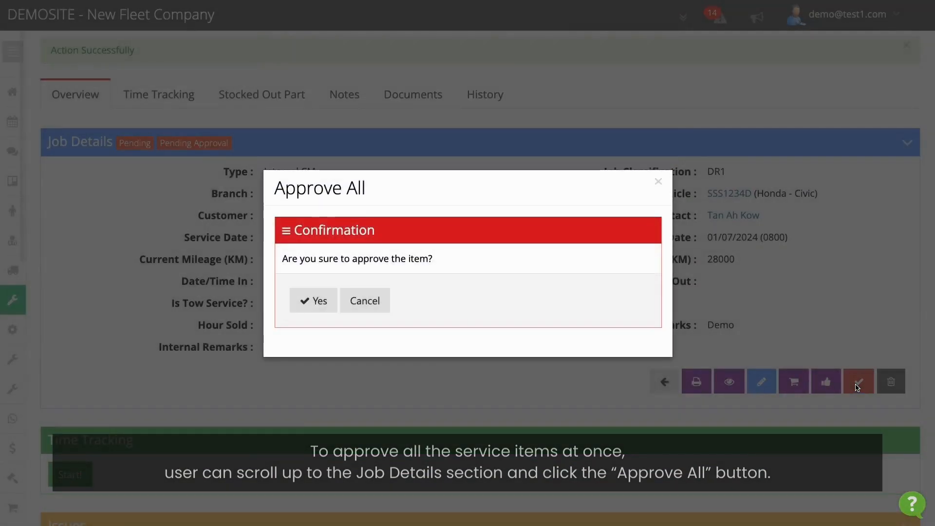
left_click(314, 304)
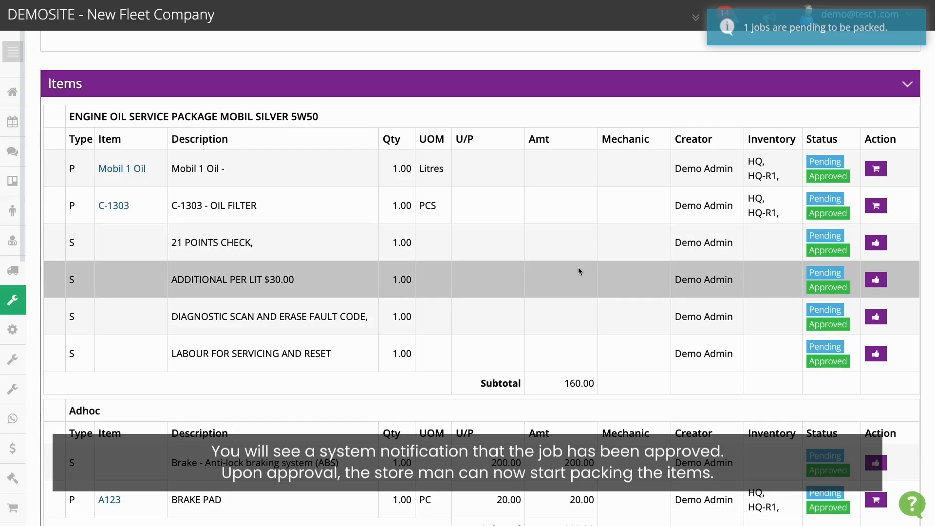
Step: Pack the approved job, confirming the packing, and start the job's time tracking
scroll(580, 274, "up", 15)
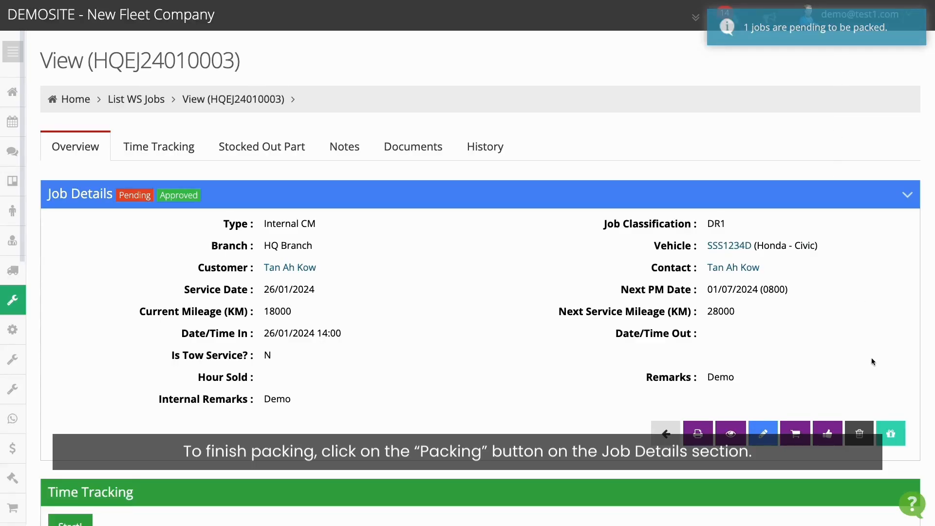
left_click(891, 433)
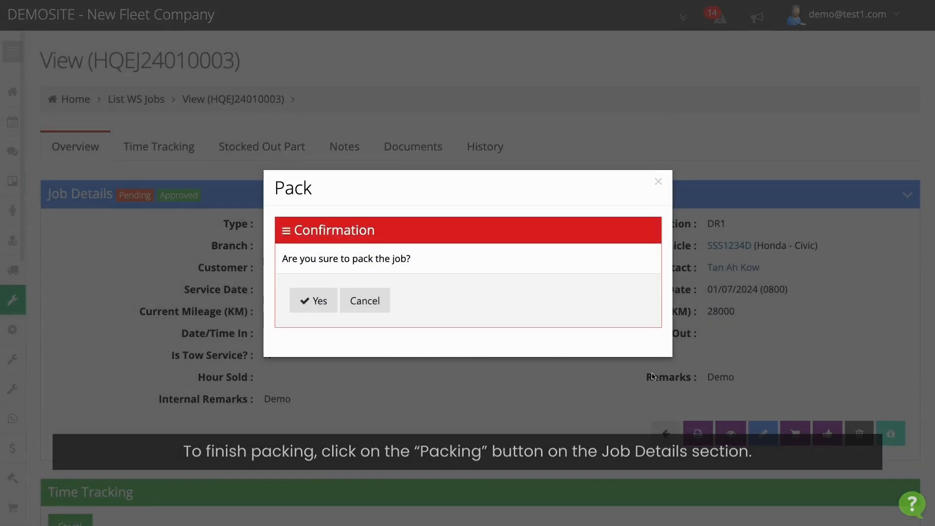
left_click(313, 305)
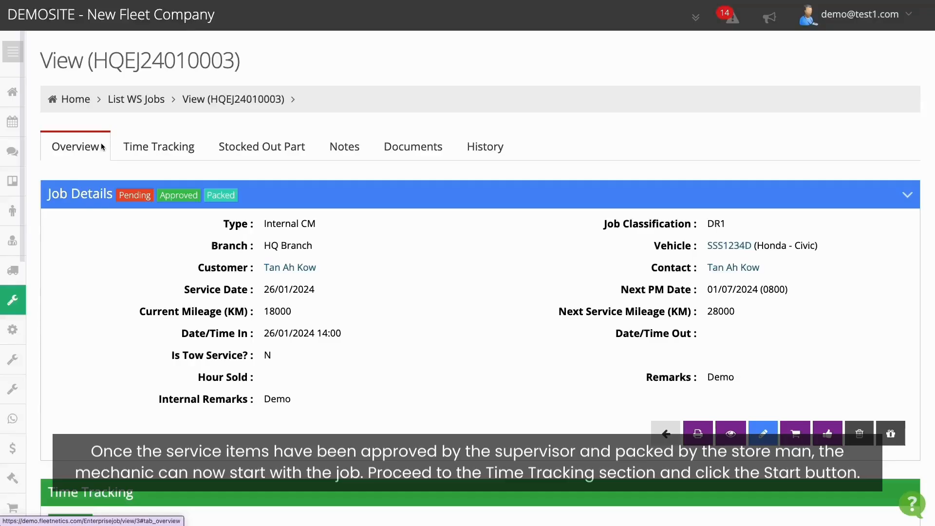
scroll(117, 230, "down", 5)
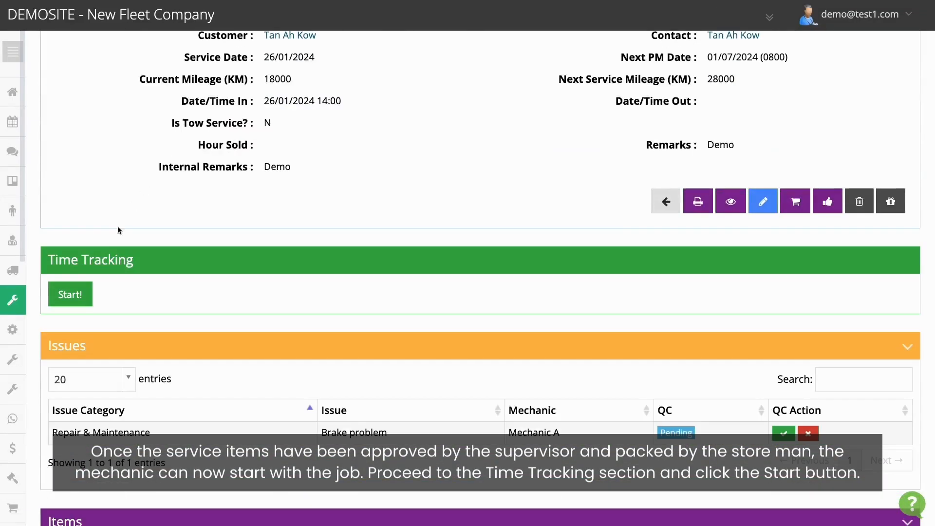
left_click(75, 302)
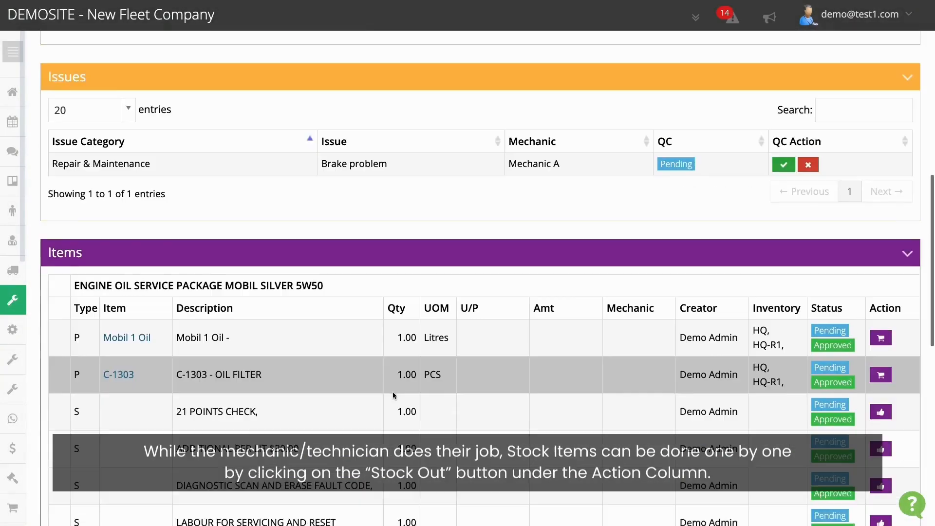
Step: Look through the job's items and open the stock-out confirmation for all of its parts at once
scroll(450, 347, "down", 3)
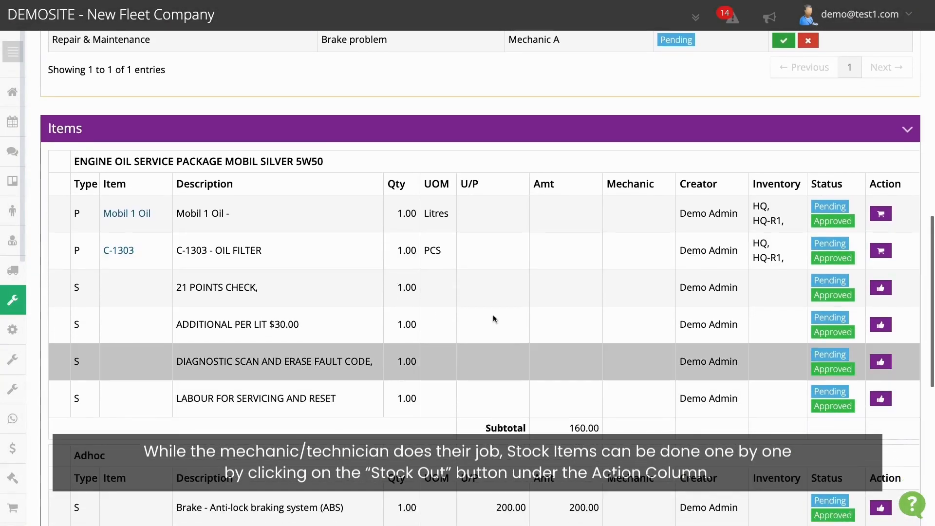
scroll(886, 221, "down", 1)
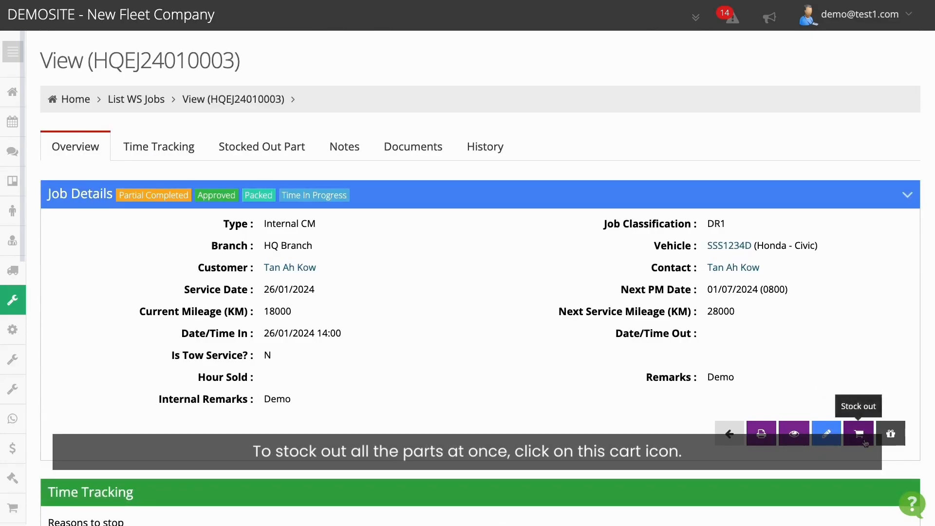
left_click(866, 441)
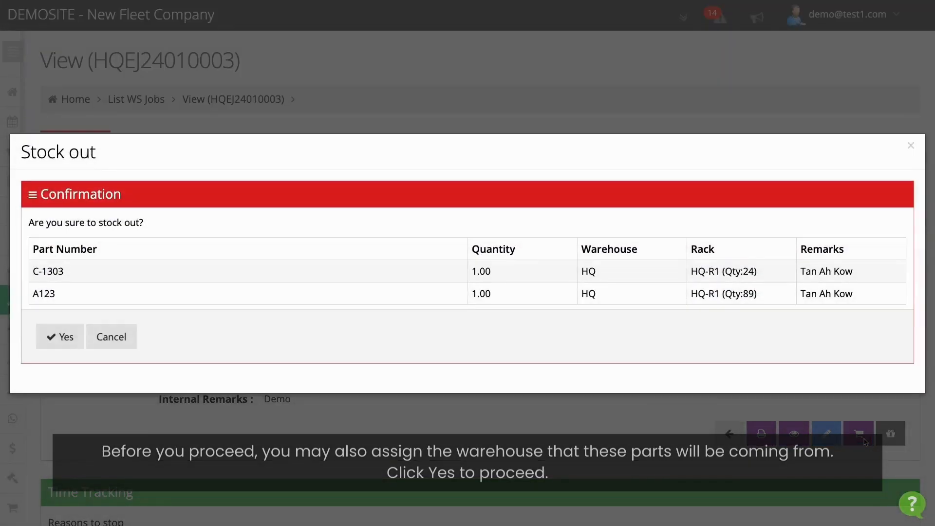
Step: Try other source warehouses for the parts being stocked out, choosing JW for C-1303 and another one for A123
left_click(662, 273)
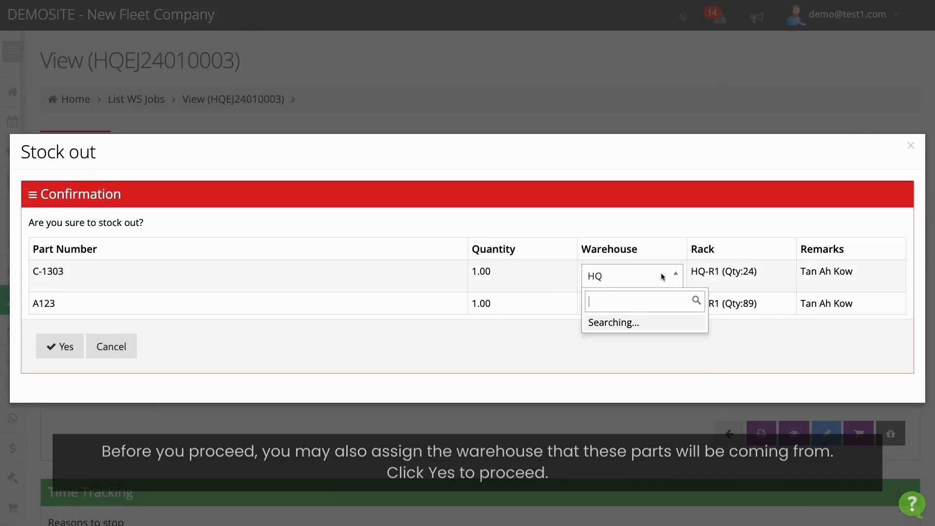
left_click(620, 350)
left_click(629, 297)
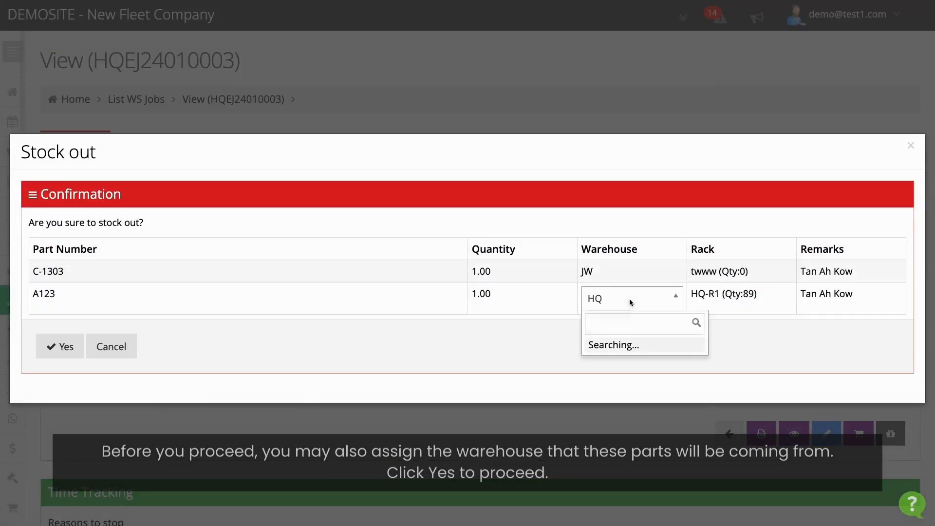
left_click(614, 379)
Step: Set the warehouse of both C-1303 and A123 to HQ and confirm the stock-out
left_click(627, 271)
left_click(616, 317)
left_click(628, 294)
left_click(608, 344)
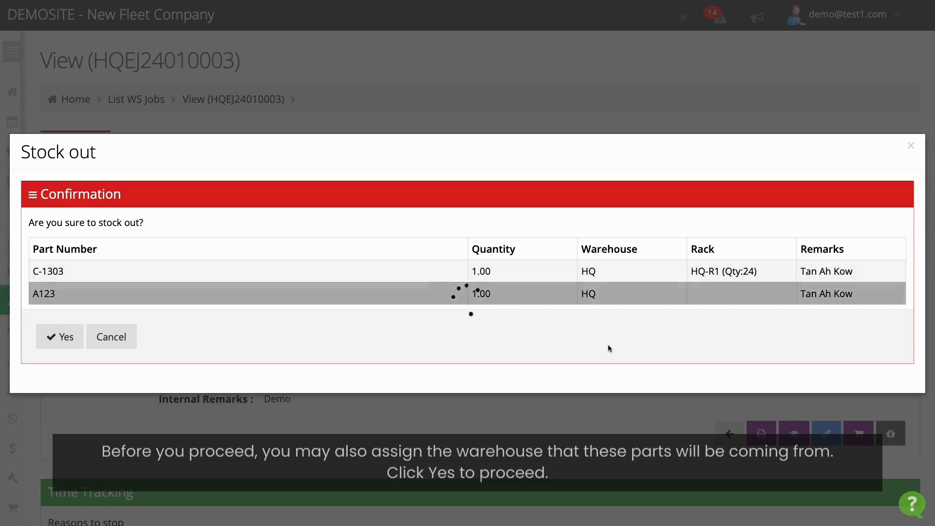
left_click(58, 342)
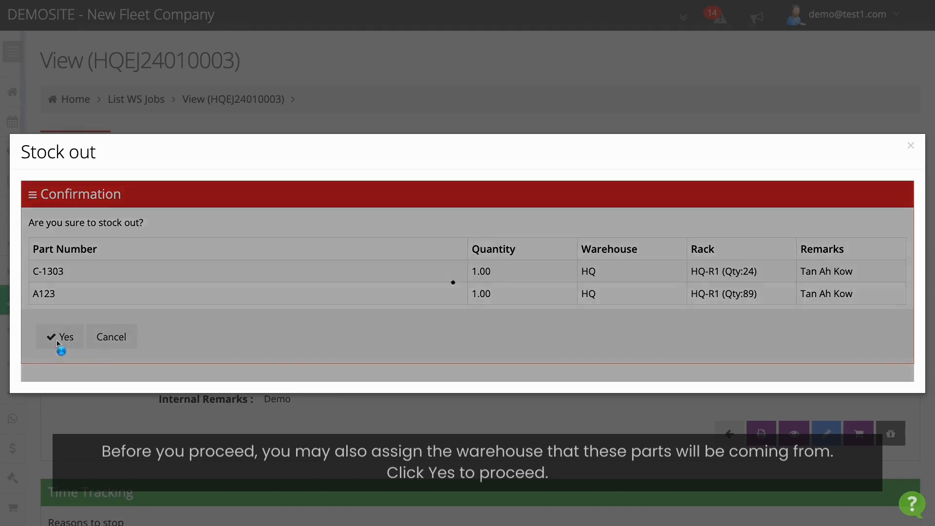
Step: Stop the job's time tracking with the reason Finished
scroll(525, 441, "down", 15)
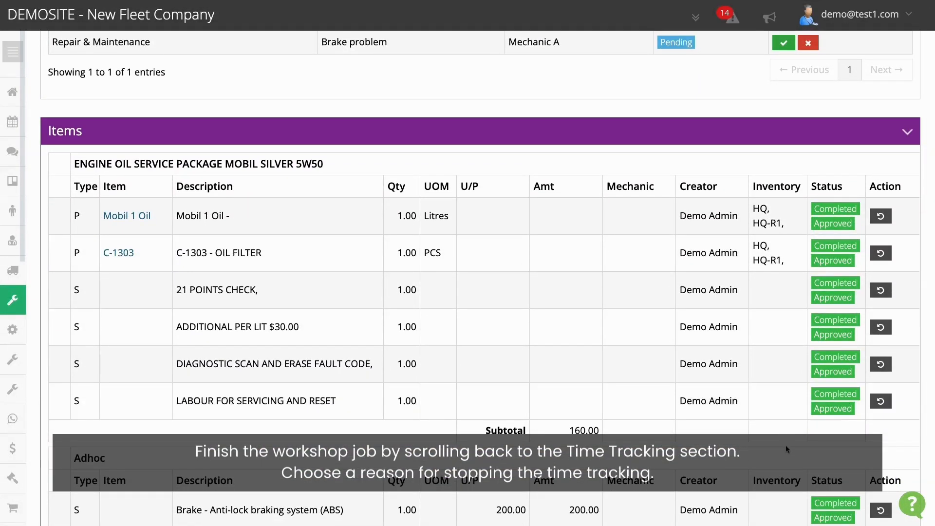
scroll(785, 445, "down", 3)
scroll(761, 494, "up", 10)
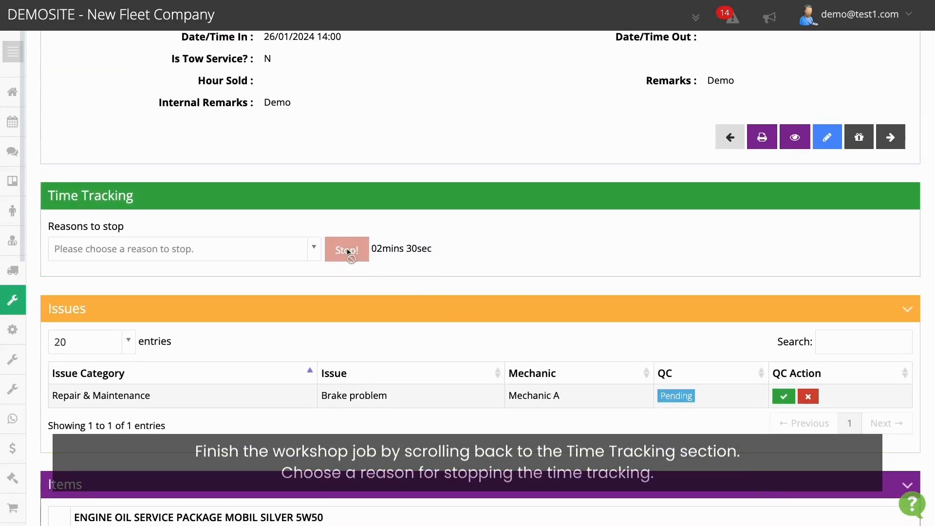
left_click(306, 247)
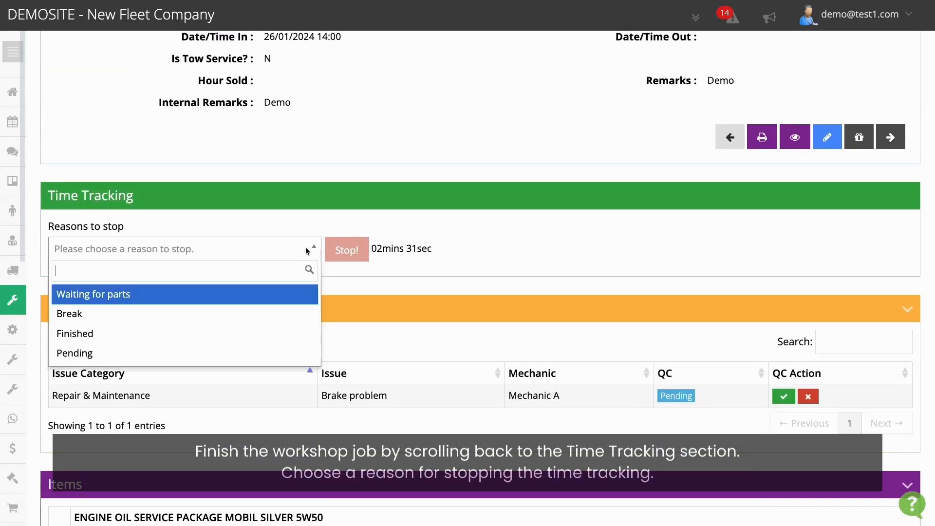
left_click(100, 336)
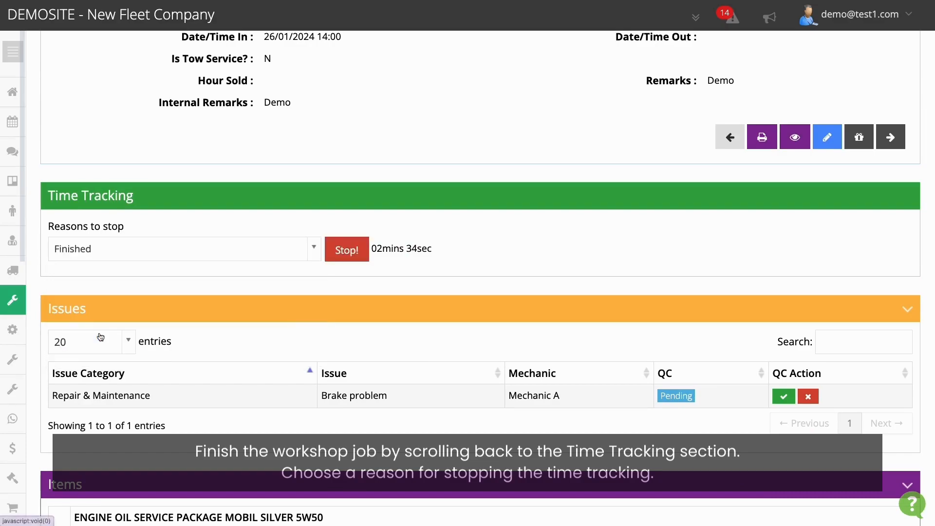
left_click(347, 258)
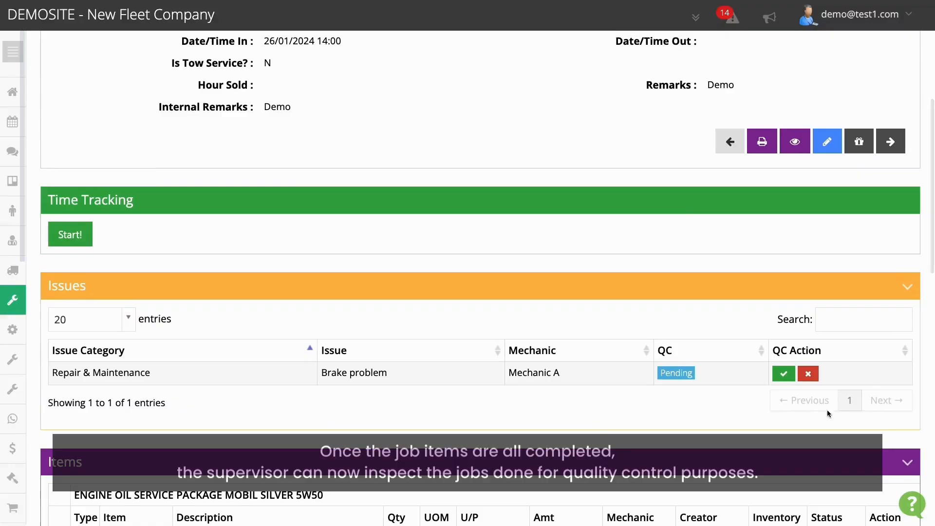
Step: Fail the quality check of the Brake problem issue and view the job's status labels
left_click(808, 374)
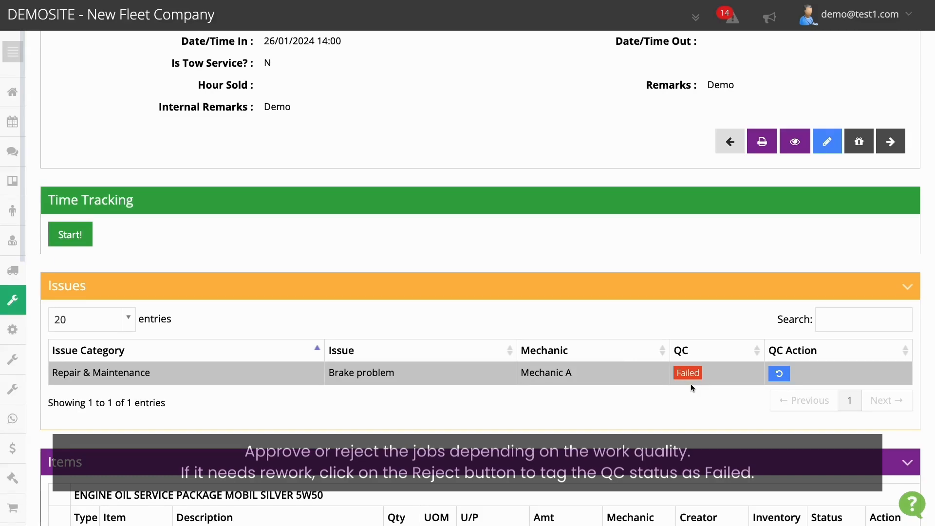
scroll(649, 293, "up", 6)
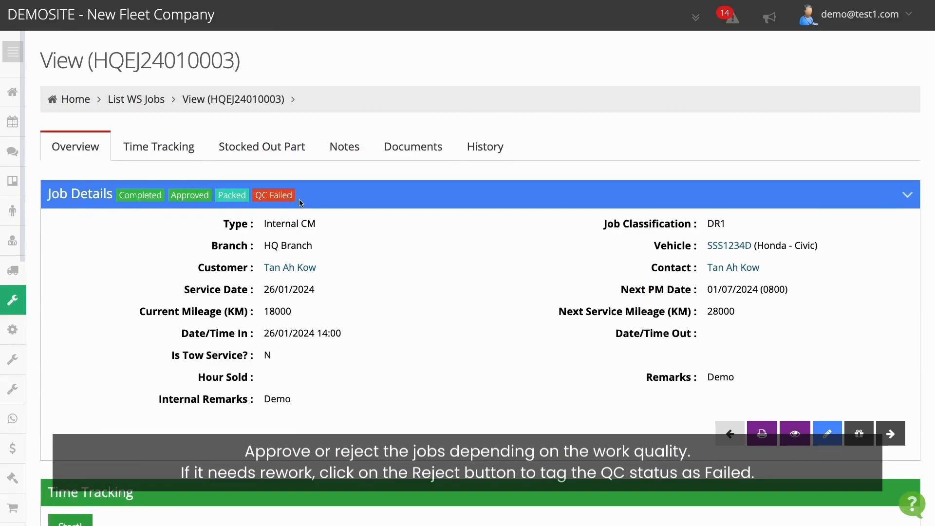
Step: Revert the QC result of the Brake problem issue and mark its quality check as passed
scroll(301, 202, "down", 8)
left_click(779, 258)
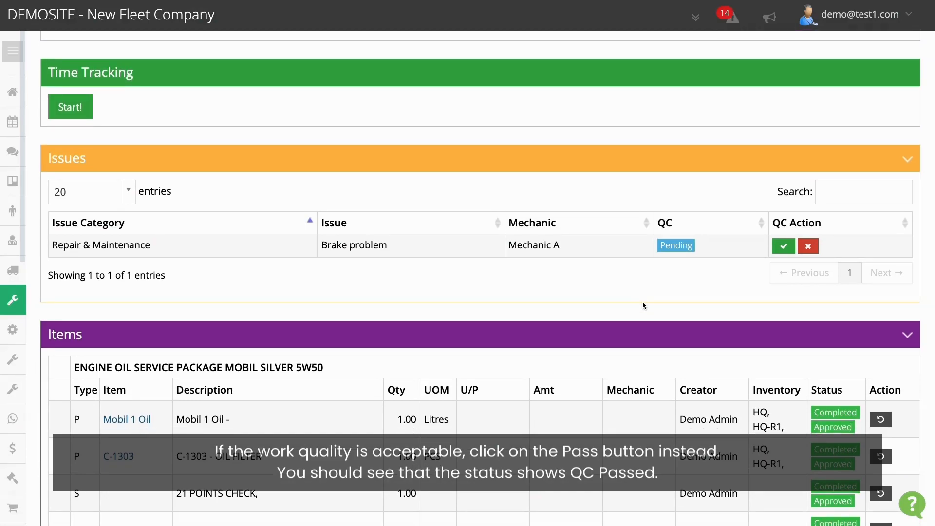
left_click(784, 246)
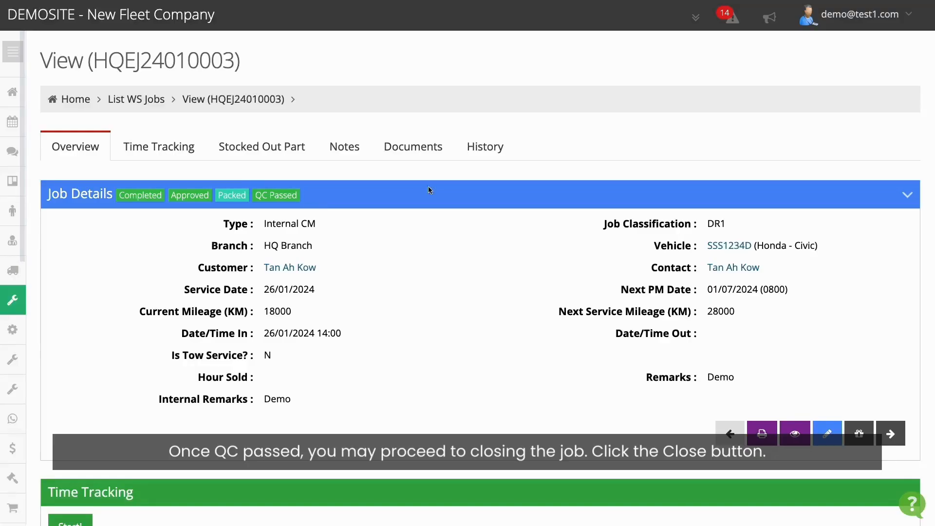
Step: Try to close the workshop job and dismiss the dialog
left_click(891, 434)
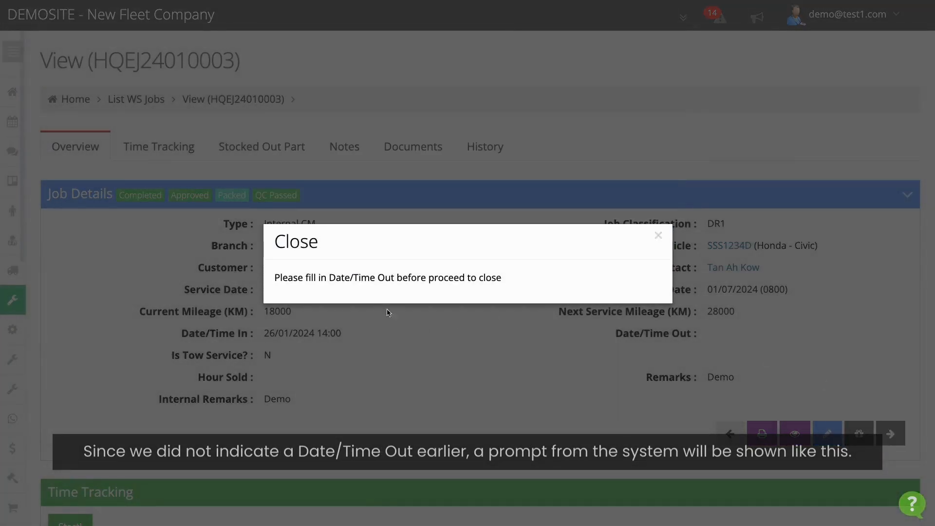
left_click(658, 236)
Step: Edit the workshop job, set its Date/Time Out to 28/01/2024 12:00 and save it
left_click(829, 435)
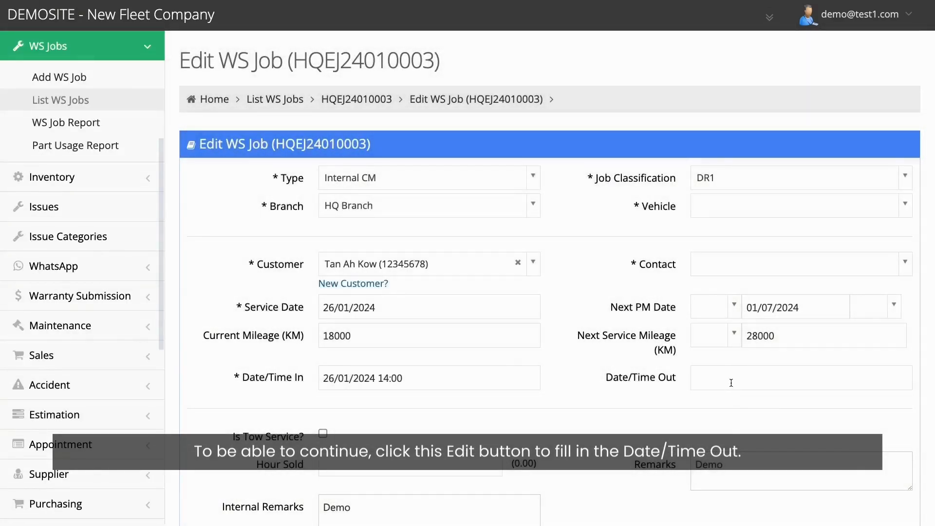
left_click(731, 379)
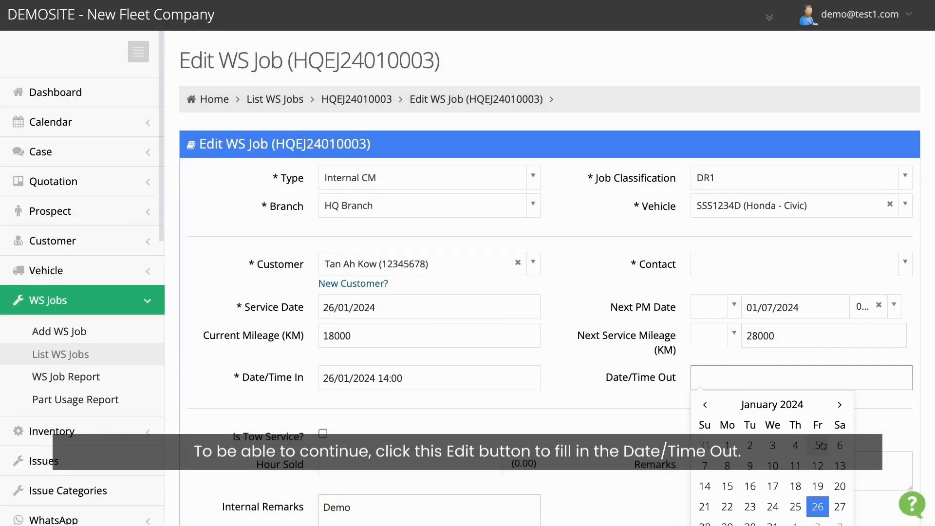
scroll(834, 483, "down", 2)
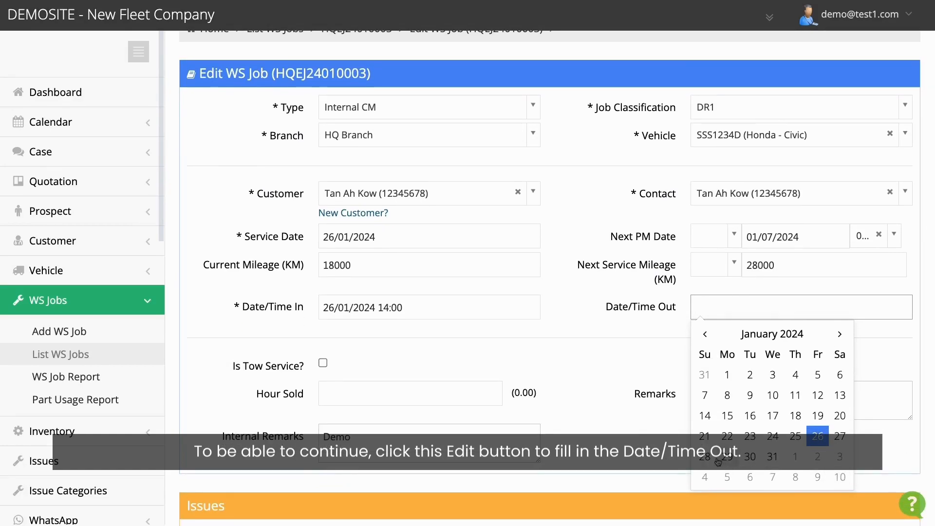
left_click(705, 457)
left_click(717, 424)
left_click(727, 360)
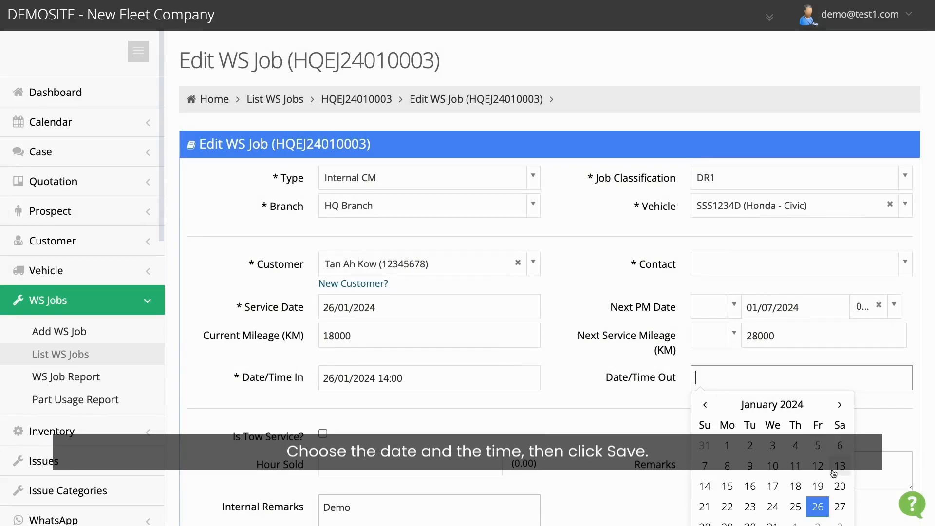
scroll(834, 490, "down", 2)
left_click(706, 459)
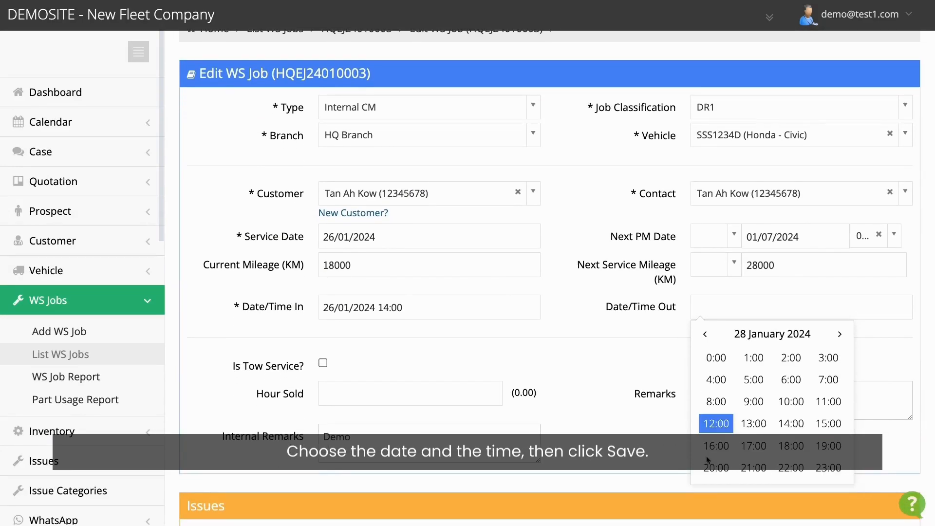
left_click(722, 423)
left_click(726, 360)
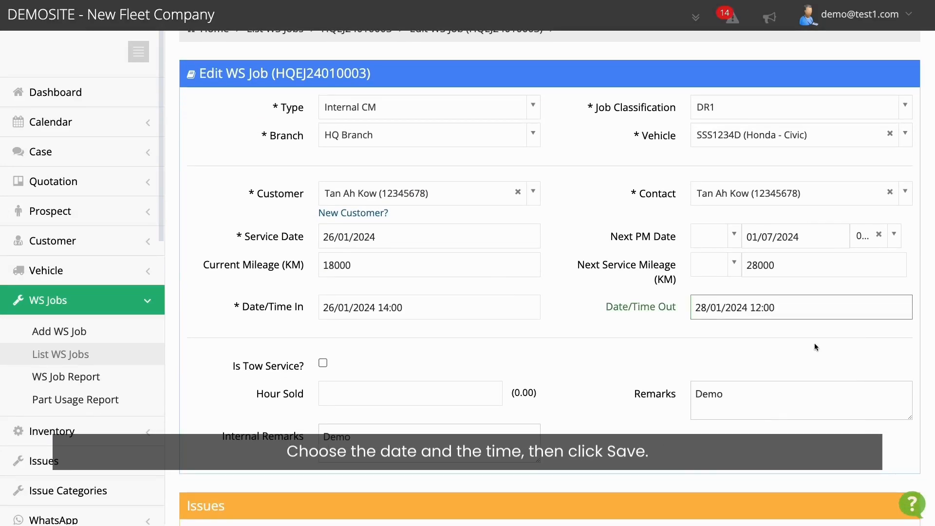
scroll(815, 347, "down", 15)
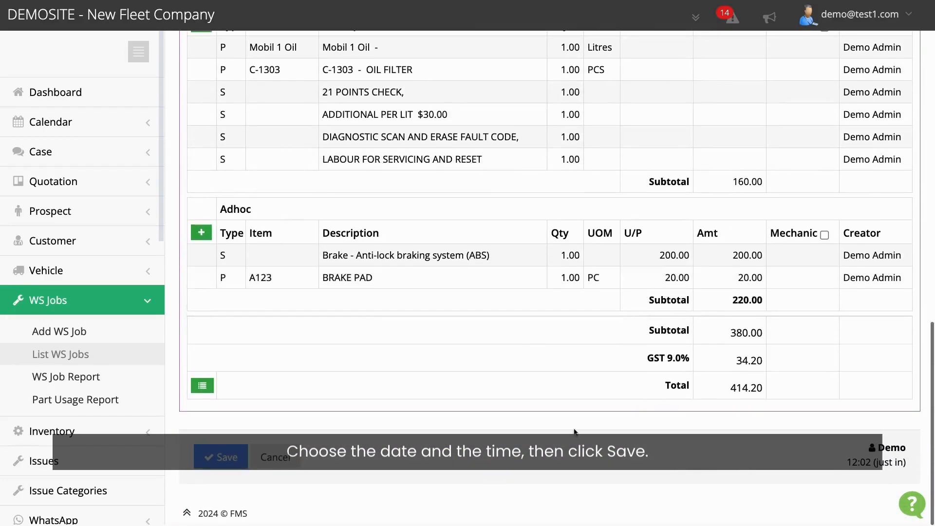
left_click(221, 456)
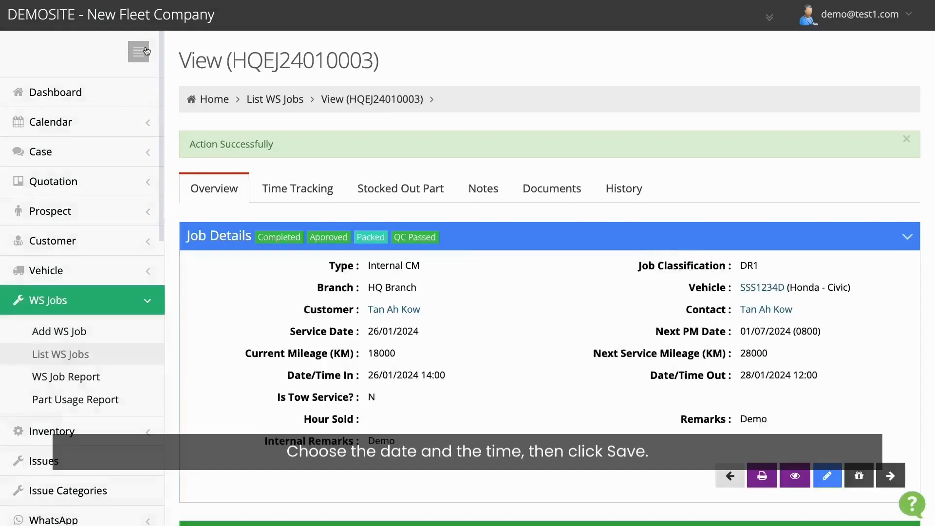
Step: Collapse the navigation sidebar, then close the workshop job and confirm the closing
left_click(145, 51)
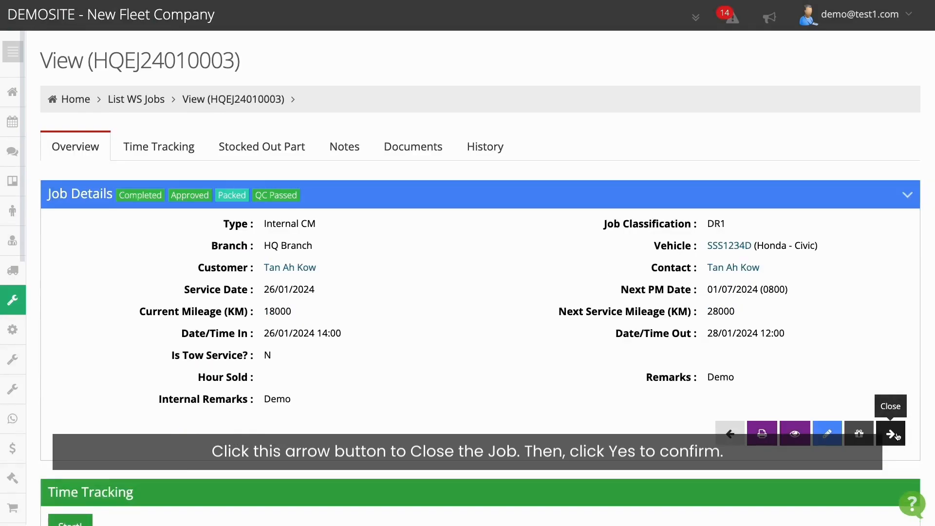
left_click(898, 435)
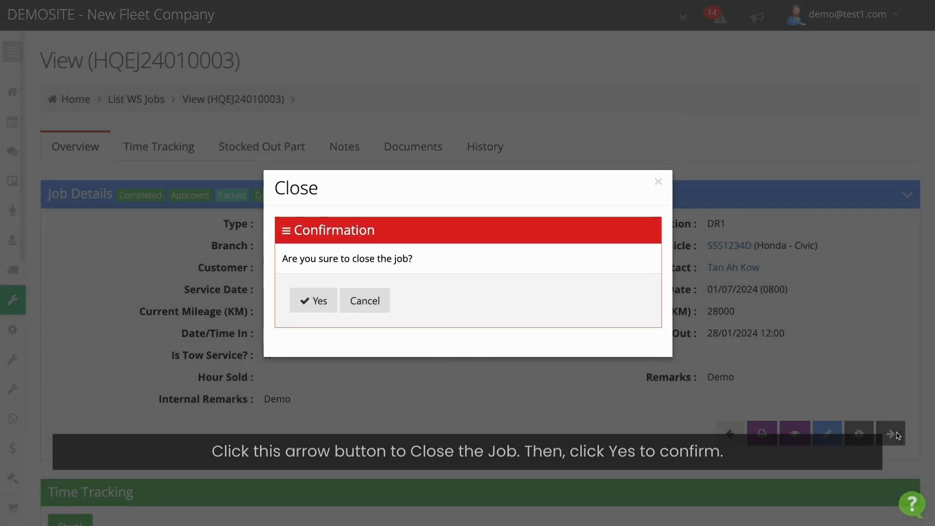
left_click(314, 307)
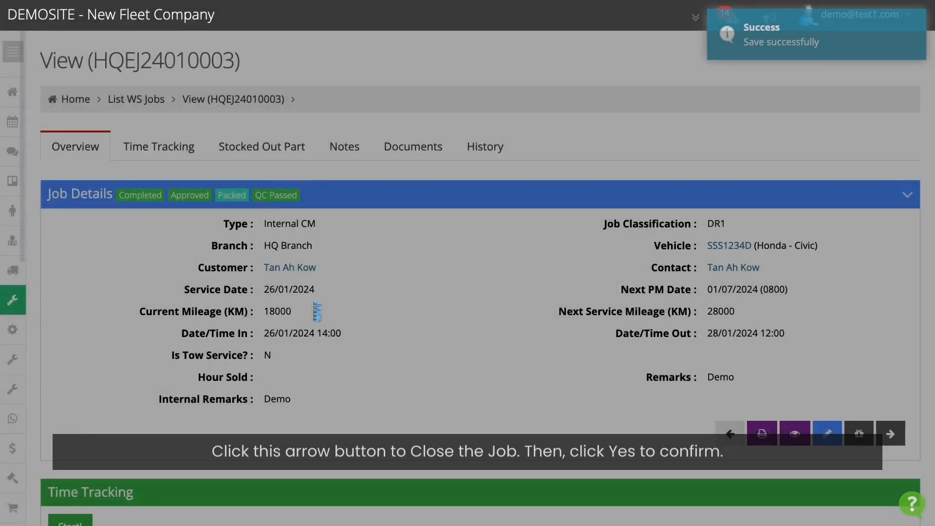